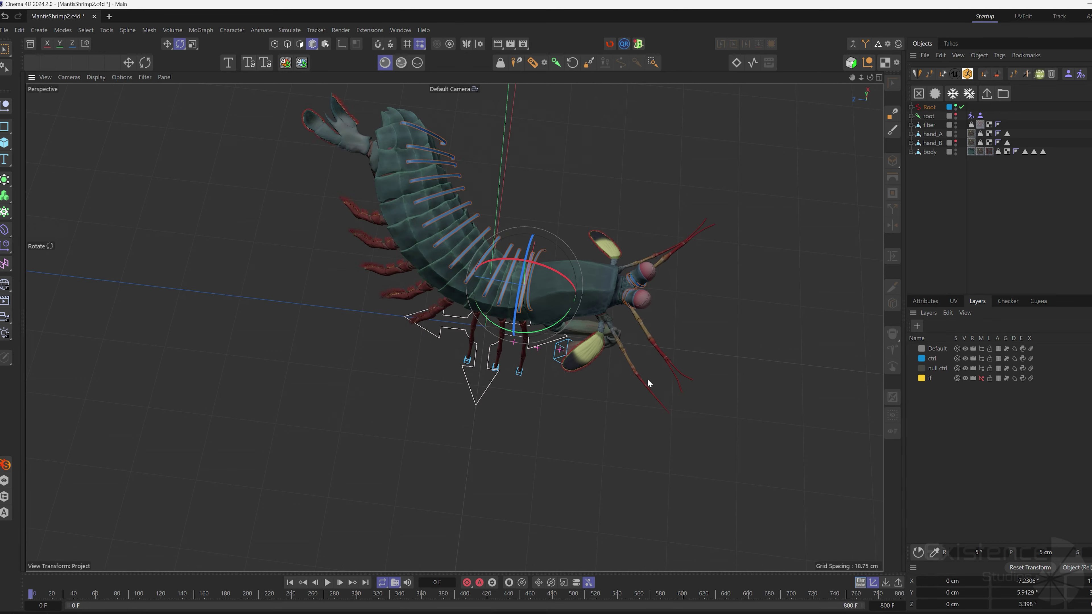
Try rotating the spine controls together to curl the shrimp's body, and undo the rotation.
scroll(529, 192, "up", 5)
left_click_drag(564, 267, 511, 298)
left_click_drag(531, 301, 570, 268, "alt")
key("ctrl+z")
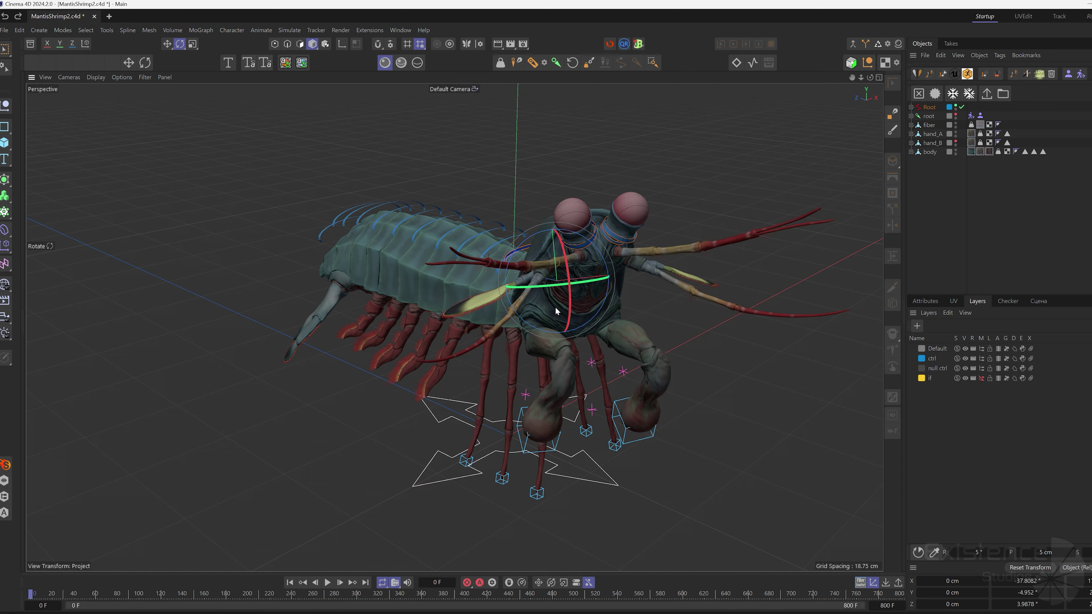
Rotate the head control upward to raise the shrimp's head and front shell.
left_click_drag(555, 306, 612, 264)
scroll(686, 199, "up", 3)
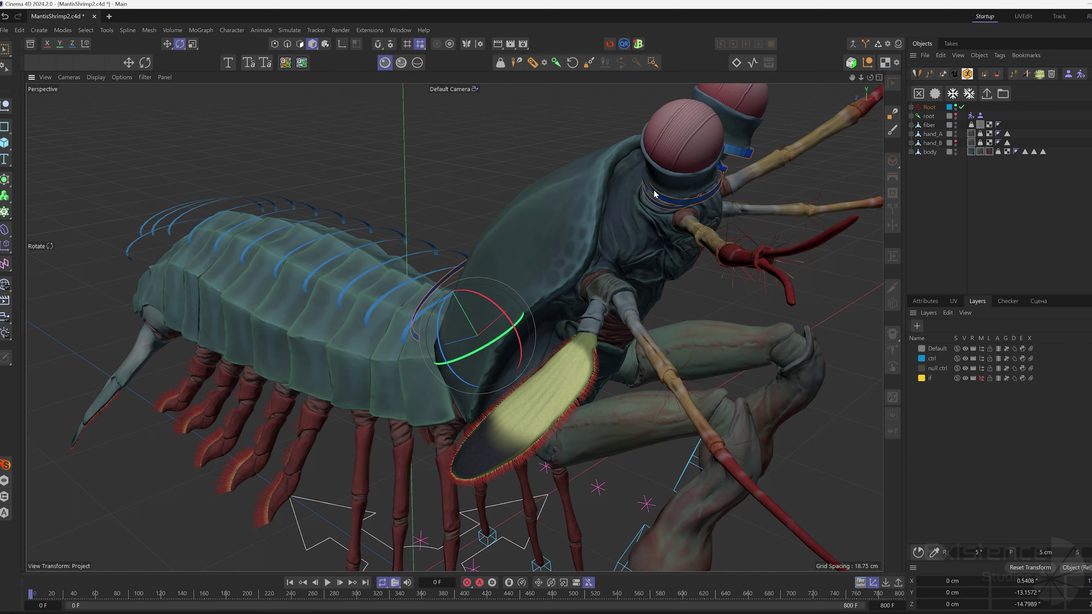
Try rotating one eyestalk with the ring controls at its base, undoing each rotation.
scroll(654, 195, "up", 3)
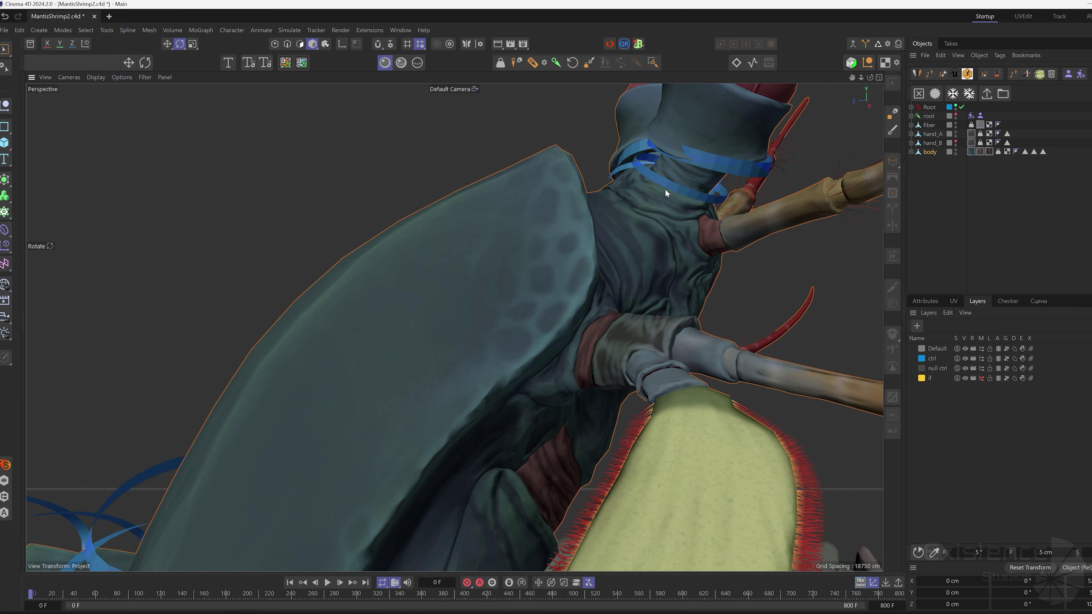
left_click(665, 190)
scroll(666, 185, "down", 5)
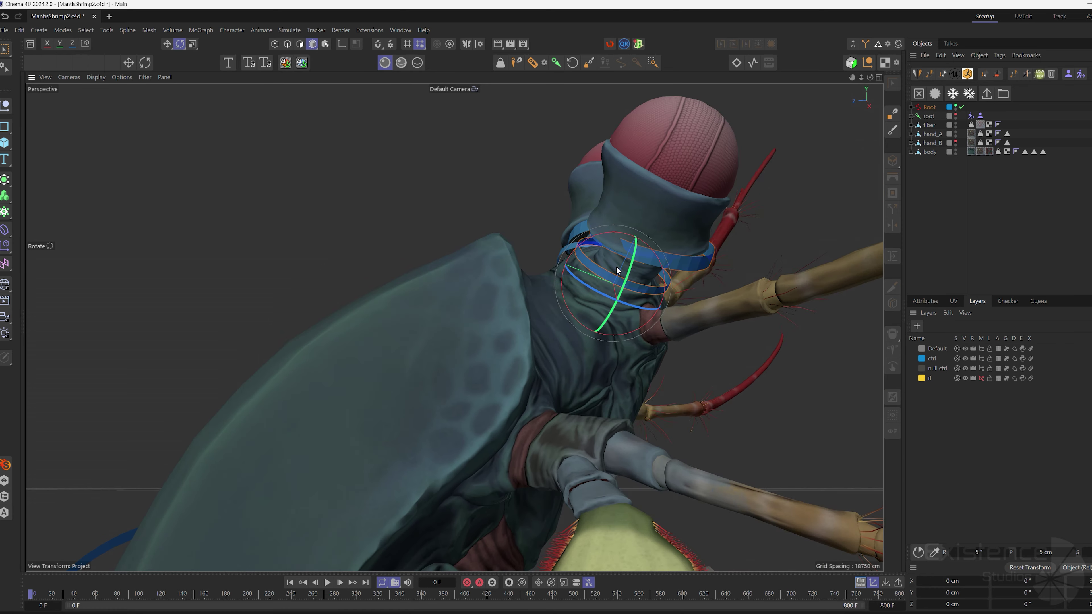
mouse_move(639, 230)
left_mouse_down()
mouse_move(627, 269)
mouse_move(635, 277)
mouse_move(604, 271)
mouse_move(644, 241)
left_mouse_up()
left_click_drag(644, 242, 451, 292, "alt")
key("ctrl+z")
left_click(460, 315)
left_click_drag(540, 196, 572, 230)
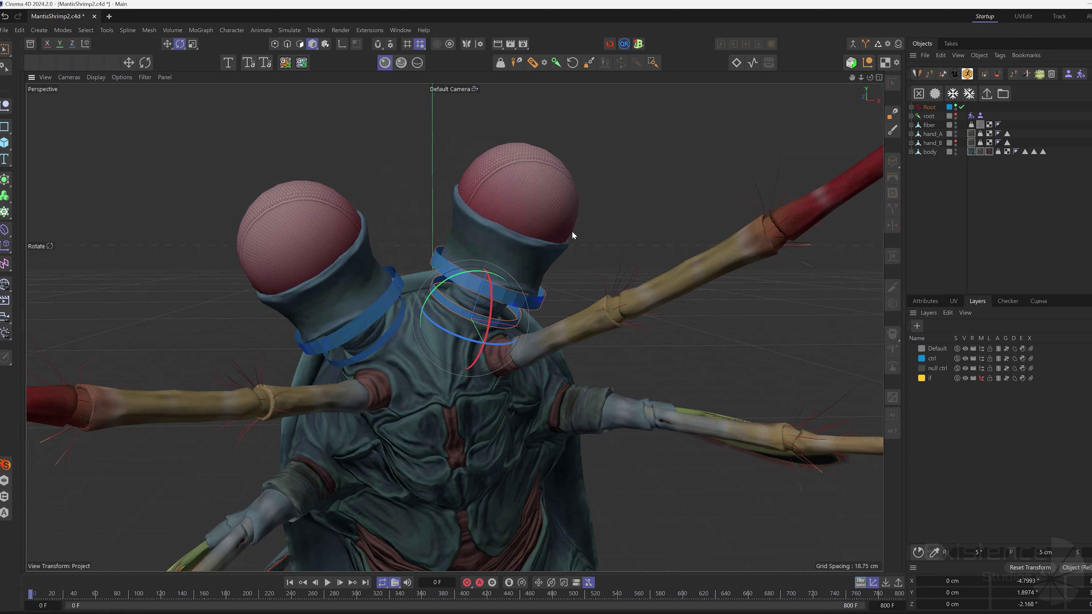
key("ctrl+z")
Select the box controls of both front claws and try moving them forward to extend the claws.
right_click_drag(507, 265, 466, 327, "alt")
middle_click_drag(466, 327, 463, 246, "alt")
left_click_drag(462, 246, 533, 275, "alt")
right_click_drag(533, 275, 517, 297, "alt")
left_click_drag(472, 297, 489, 275, "alt")
right_click_drag(490, 275, 507, 264, "alt")
left_click_drag(507, 264, 522, 258, "alt")
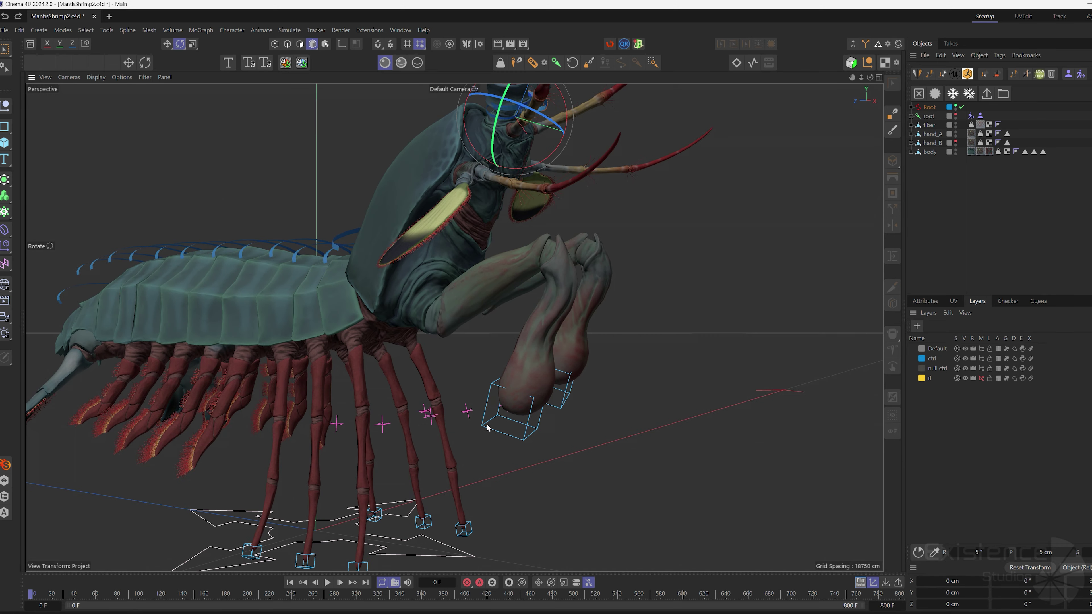
left_click(490, 426)
left_click_drag(511, 439, 609, 396, "alt")
key("e")
key("ctrl+z")
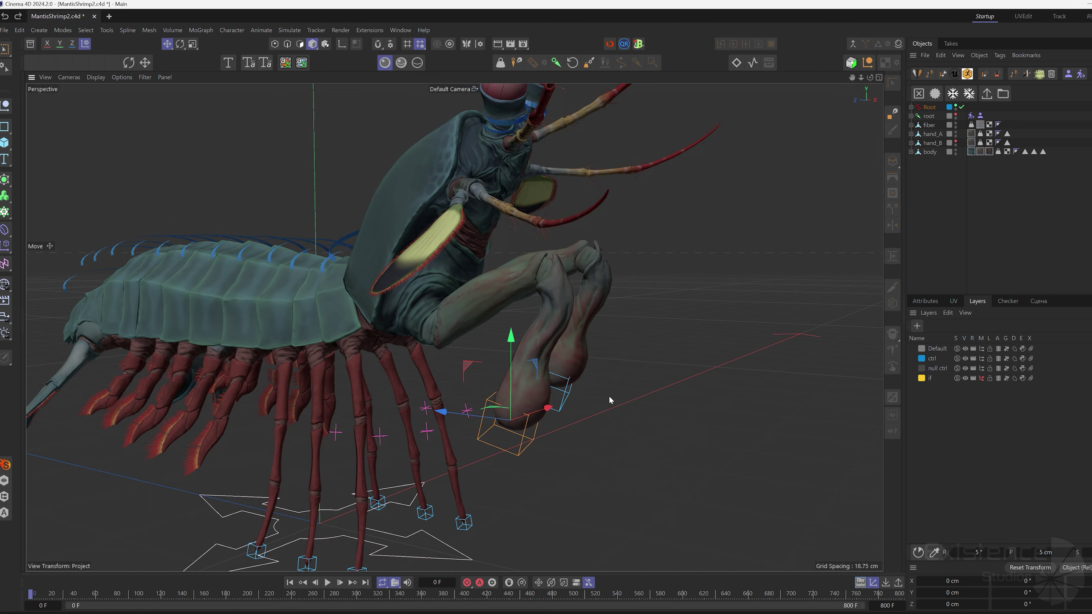
left_click_drag(649, 402, 713, 427)
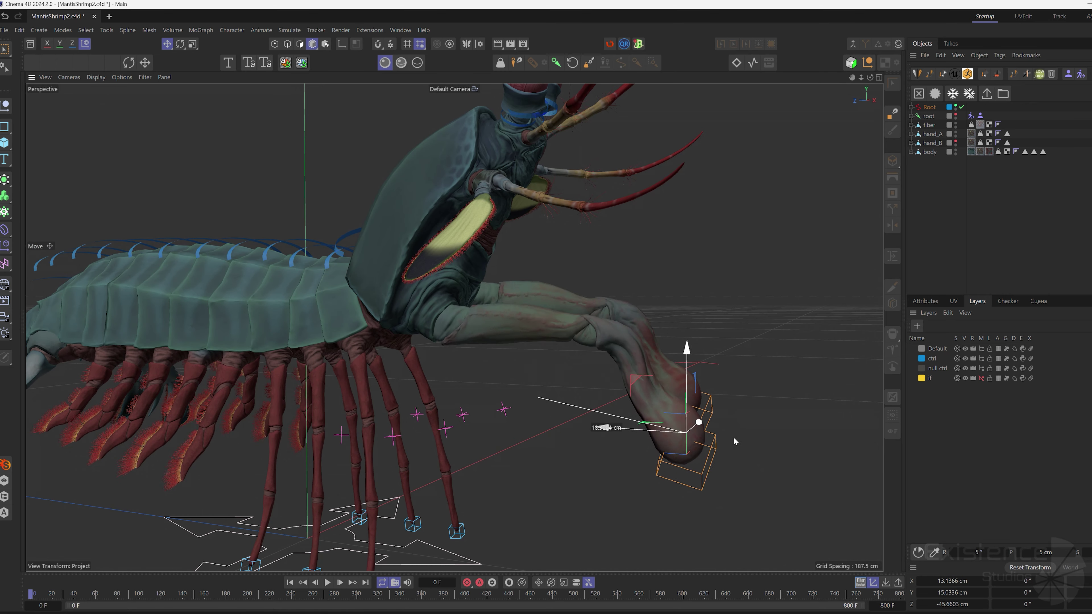
Try spreading the two claw controls apart with Scale, and undo the claw changes.
left_click_drag(597, 400, 559, 389, "alt")
key("t")
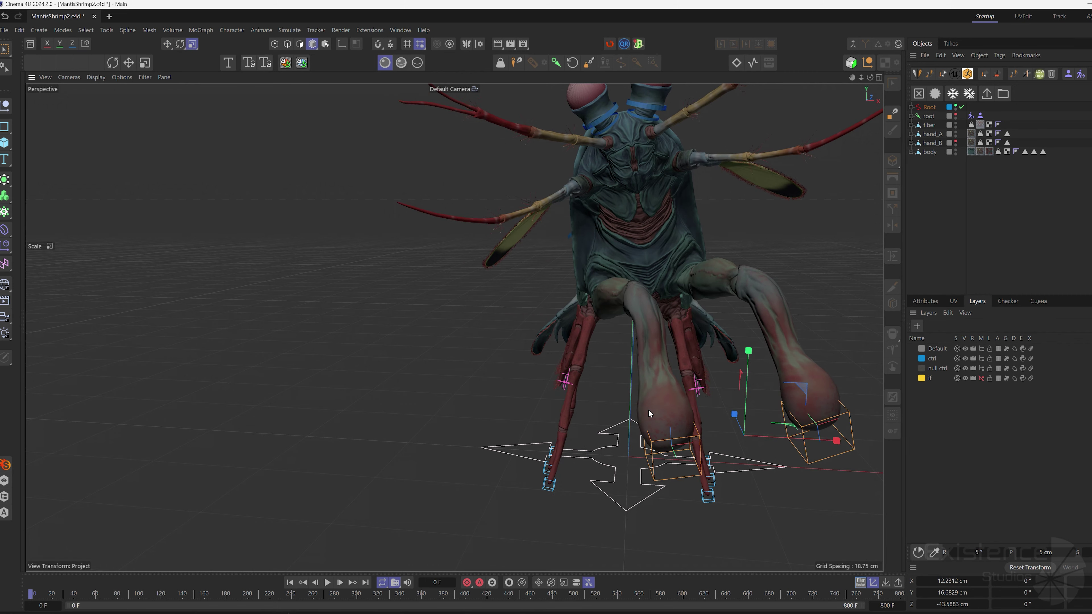
left_click_drag(648, 409, 842, 411)
left_click_drag(453, 327, 566, 379, "alt")
key("ctrl+z")
key("e")
key("ctrl+z")
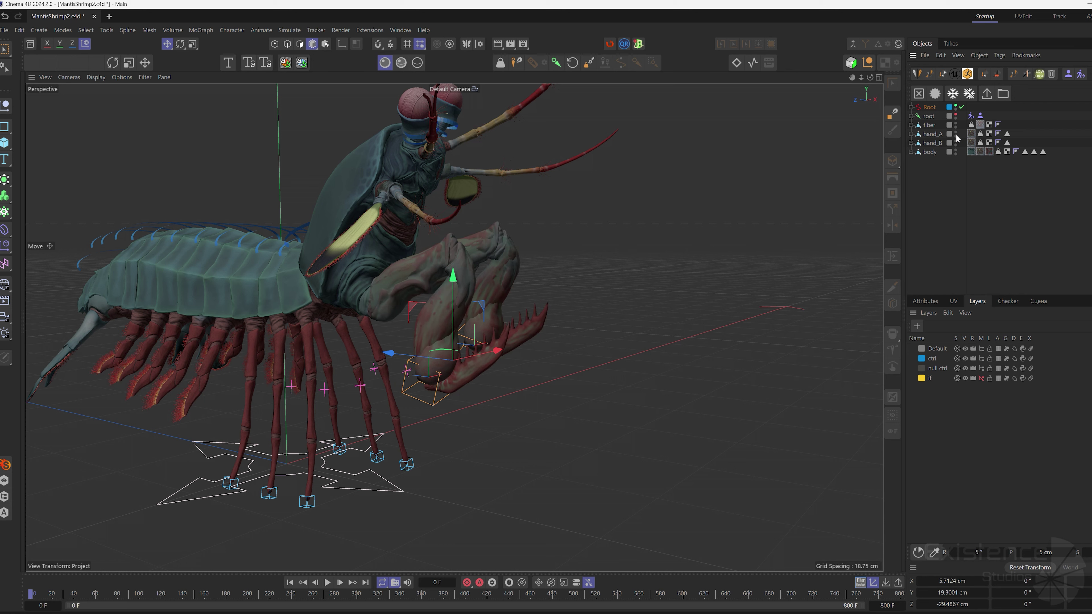
Try extending and rotating the spiked claws with their controls, and undo the changes.
left_click_drag(655, 237, 753, 258, "alt")
key("r")
left_click_drag(753, 258, 748, 277)
left_click_drag(769, 420, 457, 429, "alt")
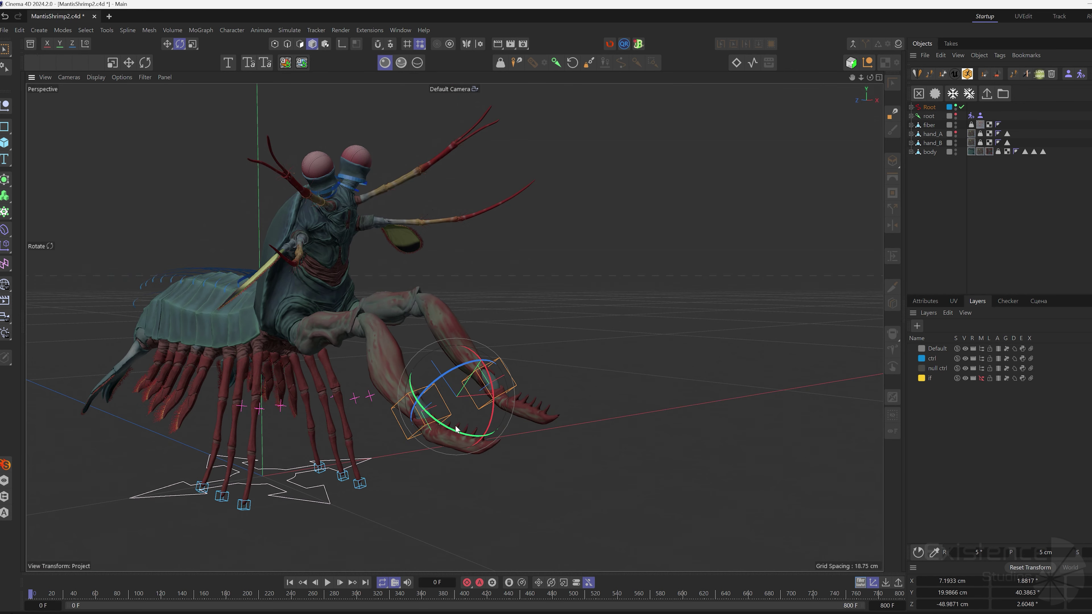
left_click_drag(469, 383, 520, 371, "alt")
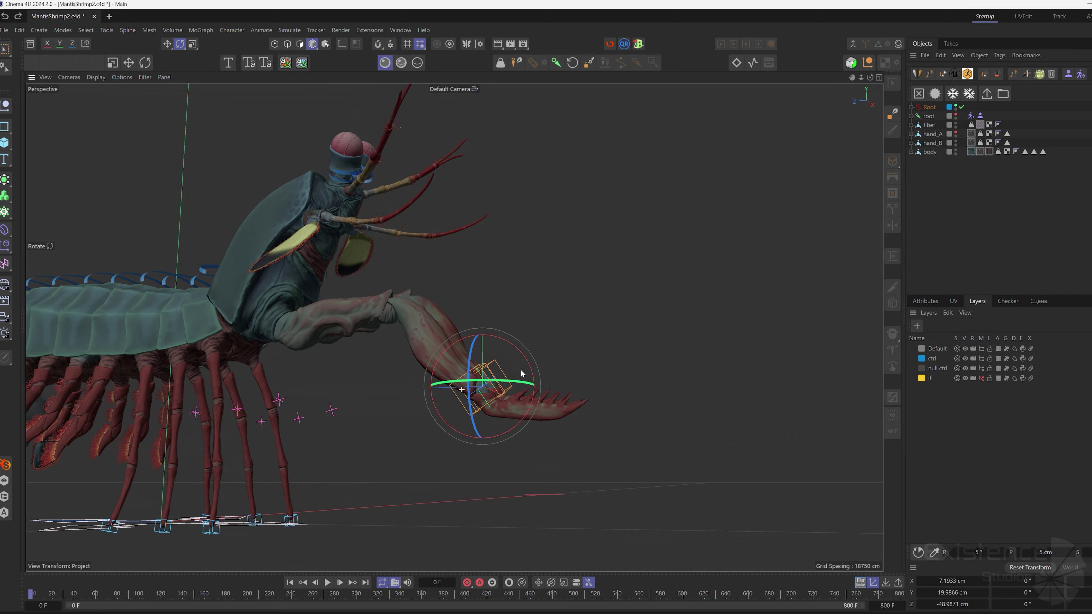
key("ctrl+z")
key("ctrl+z")
Try moving the spiked claw controls freely with the Move tool, and undo the move.
key("e")
left_click_drag(620, 364, 724, 278)
key("ctrl+z")
Bring up the Root control's attributes and look over its Move and Animations user data.
middle_click_drag(409, 327, 473, 299, "alt")
left_click_drag(473, 300, 446, 447, "alt")
left_click(419, 479)
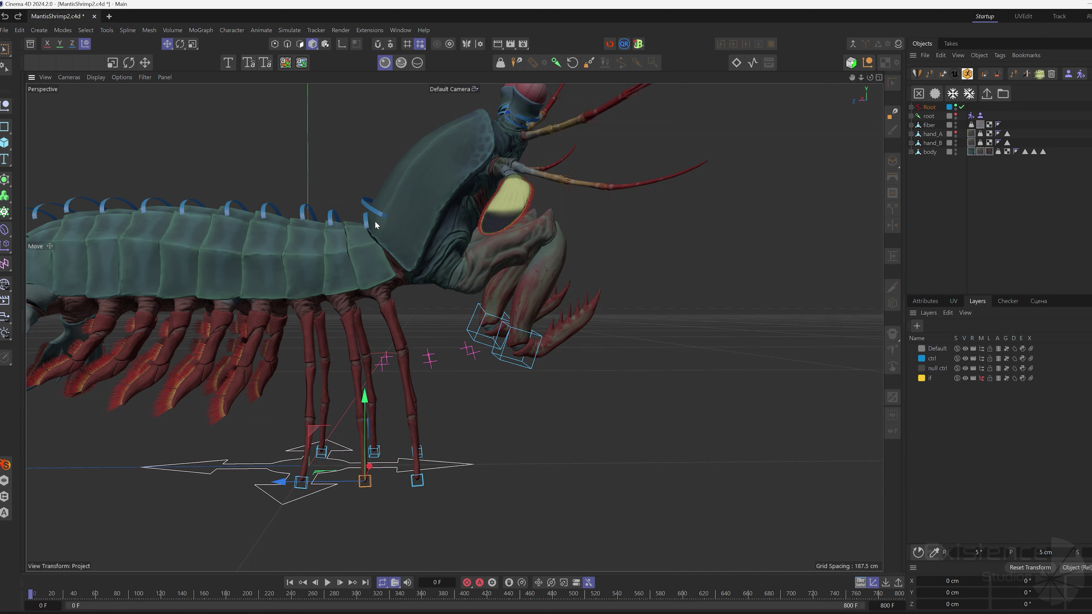
left_click(925, 300)
scroll(972, 437, "down", 3)
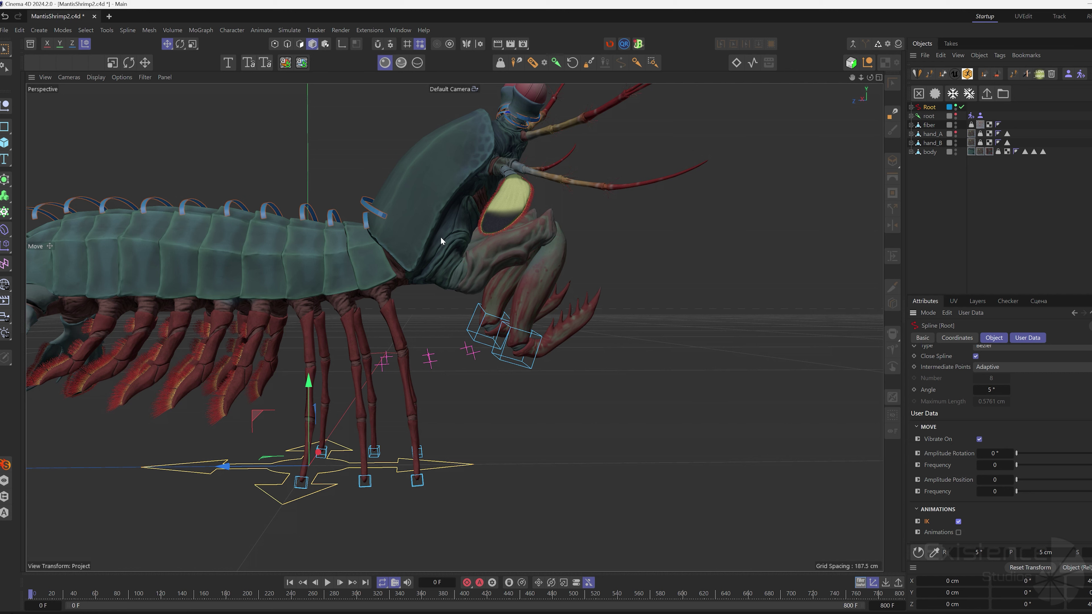
Try out the head and first spine controls at the front of the body, and undo the movement.
left_click(365, 215)
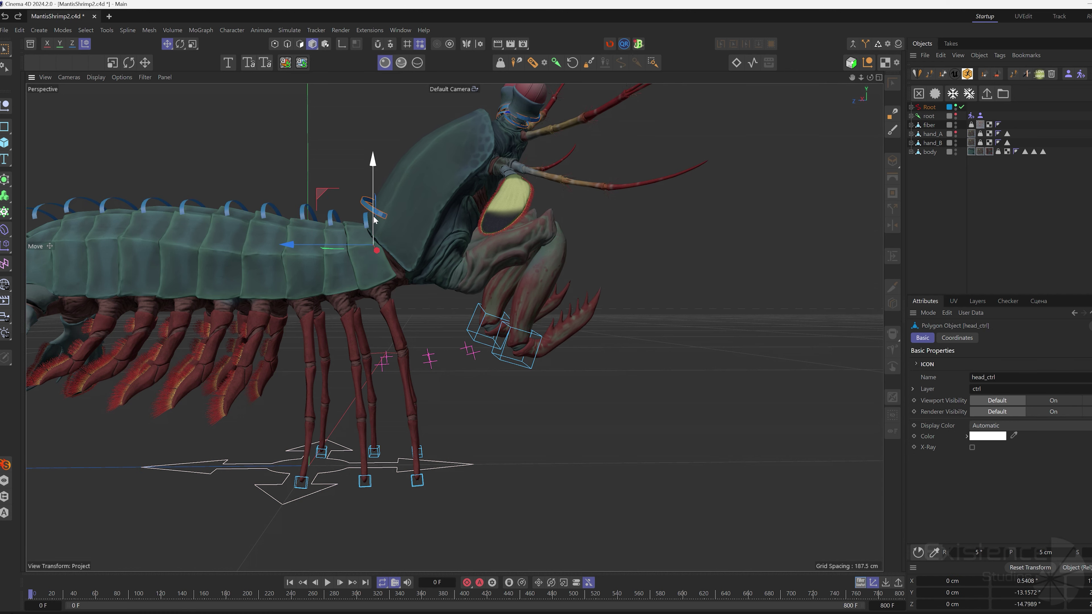
left_click_drag(368, 220, 469, 239)
key("ctrl+z")
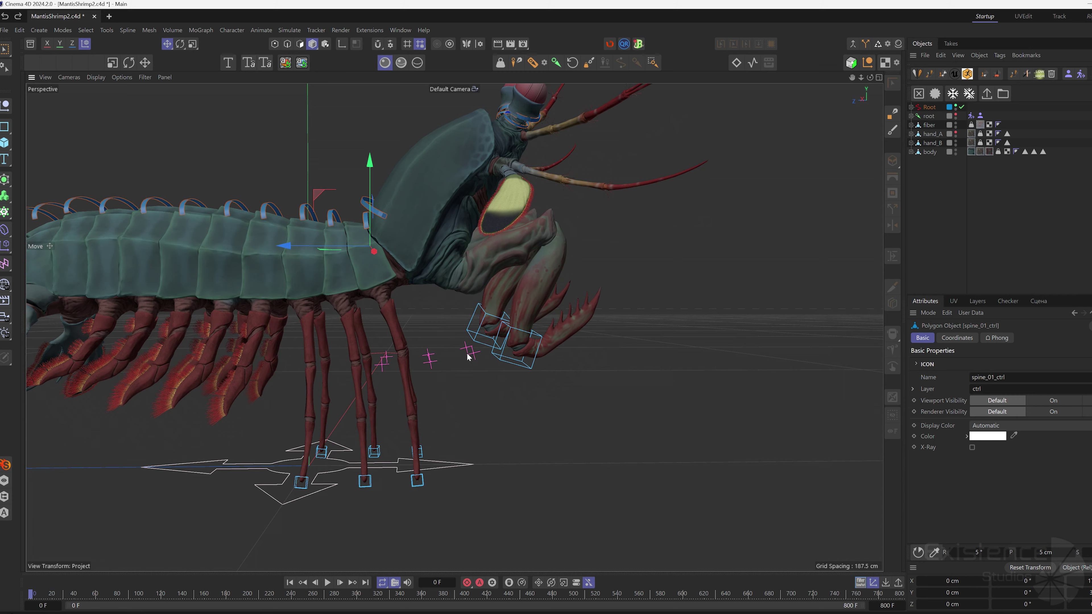
Try lowering the body with the first spine control so the walking legs bend over their foot goals.
left_click(430, 361)
left_click_drag(438, 359, 308, 368, "alt")
left_click_drag(526, 415, 484, 243)
left_click(470, 213)
left_click_drag(483, 348, 499, 340, "alt")
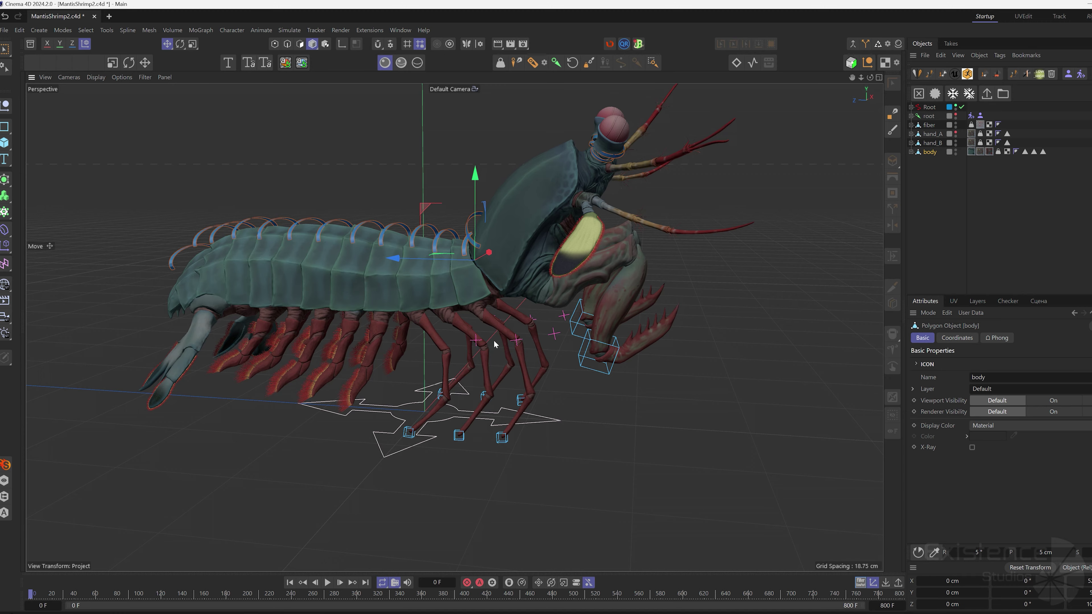
Rectangle-select the pole locators of the walking legs on one side and try moving them to redirect the knees.
right_click_drag(517, 343, 660, 274, "alt")
left_click_drag(661, 275, 654, 274, "alt")
key("0")
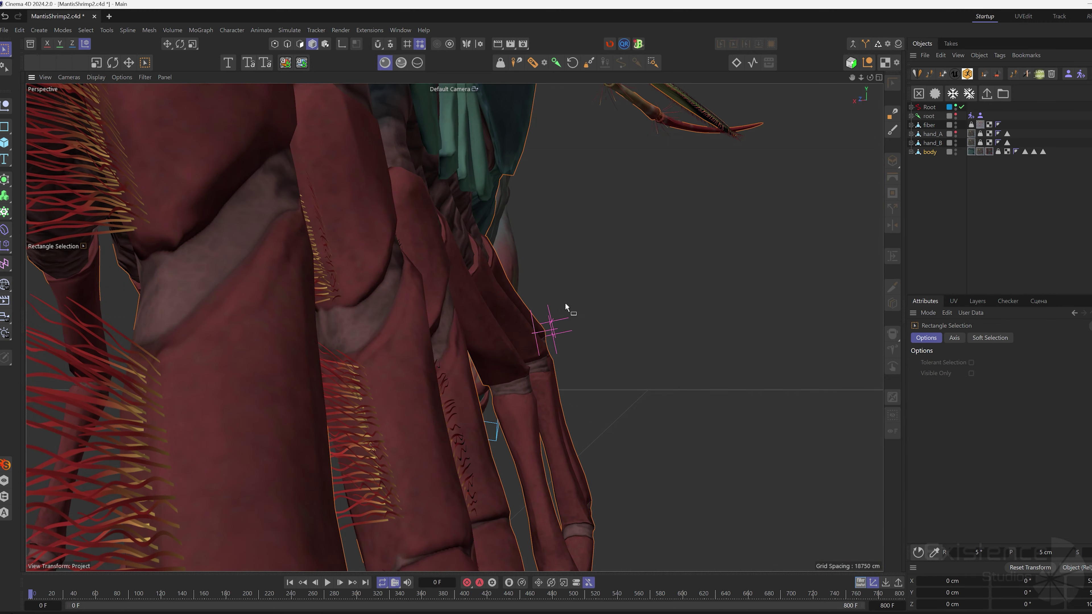
left_click_drag(551, 304, 592, 342)
right_click_drag(563, 325, 490, 361, "alt")
left_click_drag(490, 362, 516, 331, "alt")
key("e")
left_click_drag(517, 330, 351, 342)
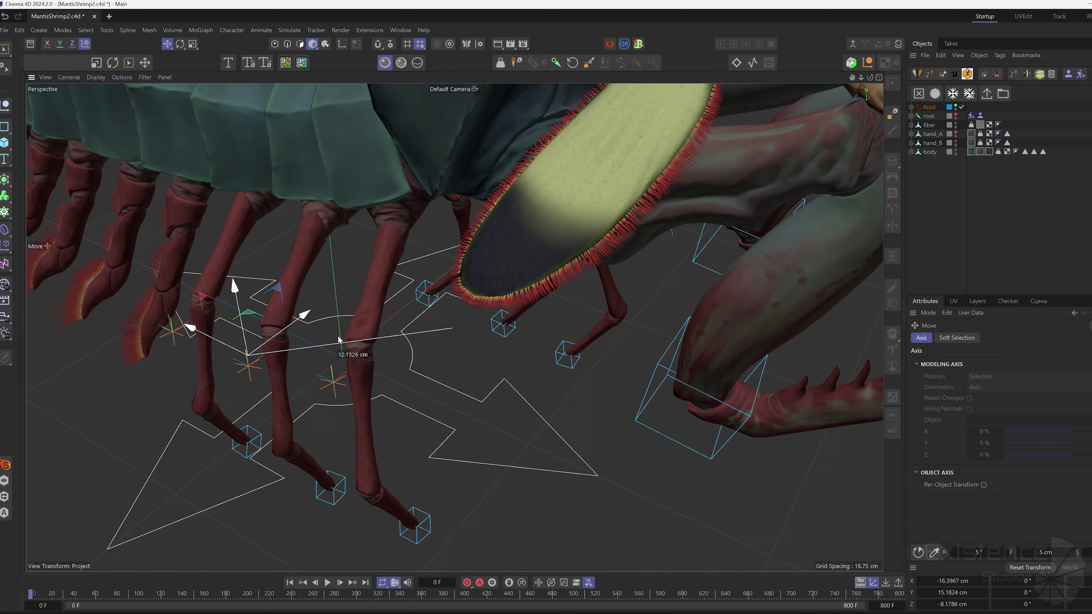
Try moving the foot goal of the foremost walking leg on the near side.
right_click_drag(351, 342, 303, 366, "alt")
left_click_drag(303, 365, 358, 380, "alt")
left_click(403, 446)
left_click_drag(403, 446, 430, 382, "alt")
left_click_drag(465, 459, 495, 425)
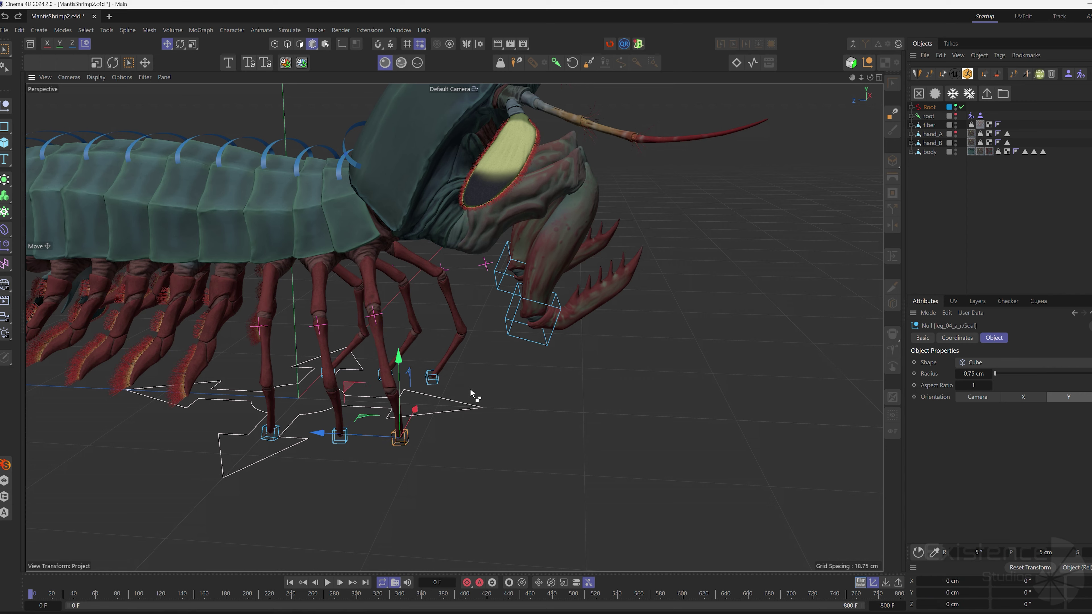
Undo the body and leg pole changes to restore the straight-legged standing pose.
left_click(333, 330)
mouse_move(333, 330)
left_mouse_down("alt")
mouse_move(375, 331)
mouse_move(342, 334)
left_mouse_up("alt")
middle_click_drag(342, 334, 392, 301, "alt")
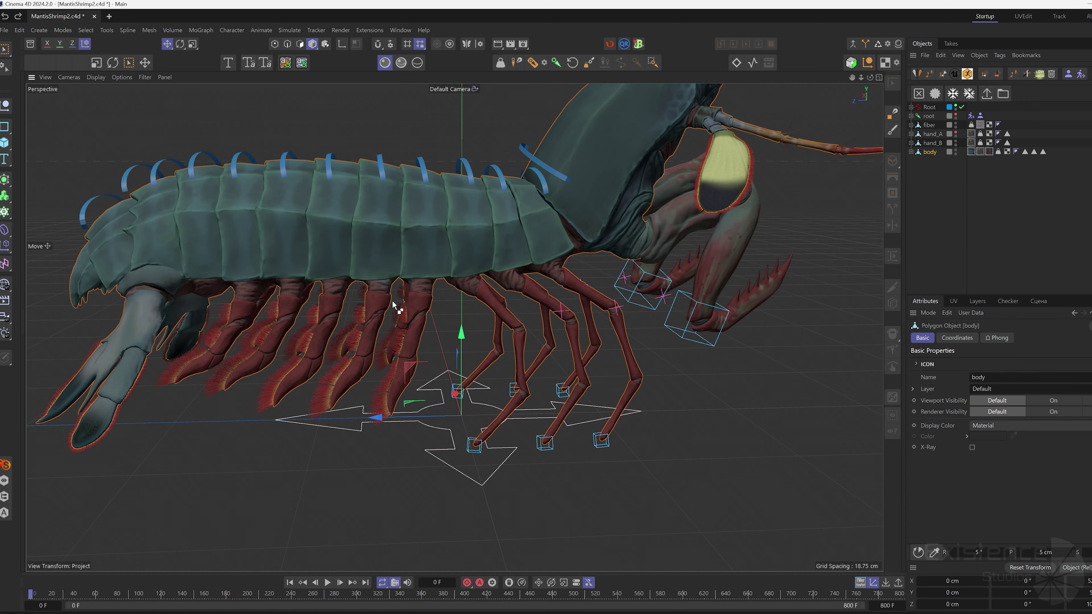
key("ctrl+z")
key("ctrl+z")
left_click_drag(447, 273, 419, 280, "alt")
middle_click_drag(419, 280, 419, 402, "alt")
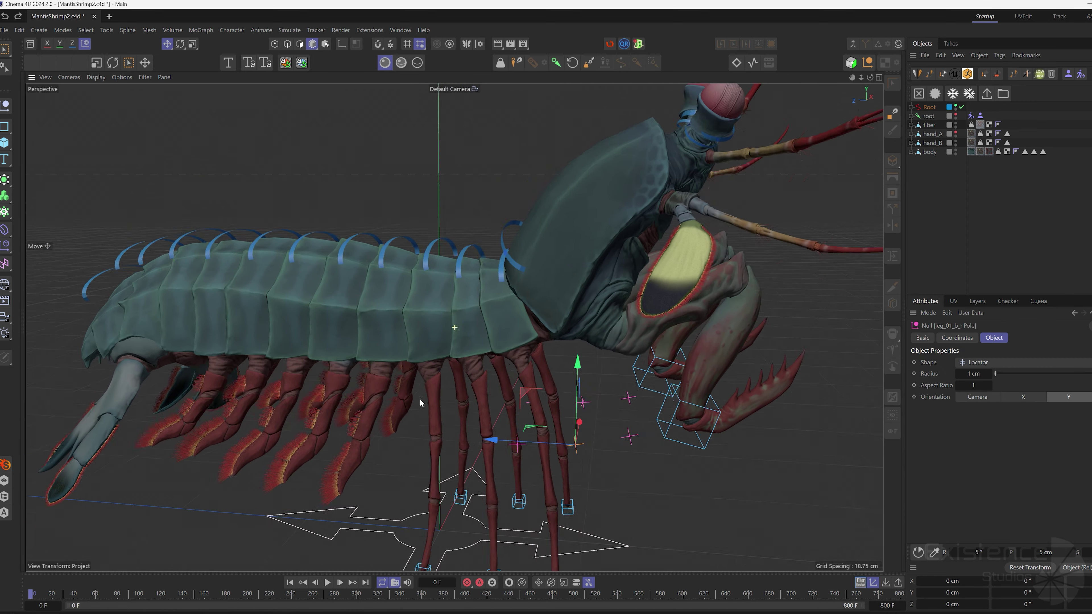
right_click_drag(475, 333, 464, 334, "alt")
left_click_drag(464, 330, 450, 280, "alt")
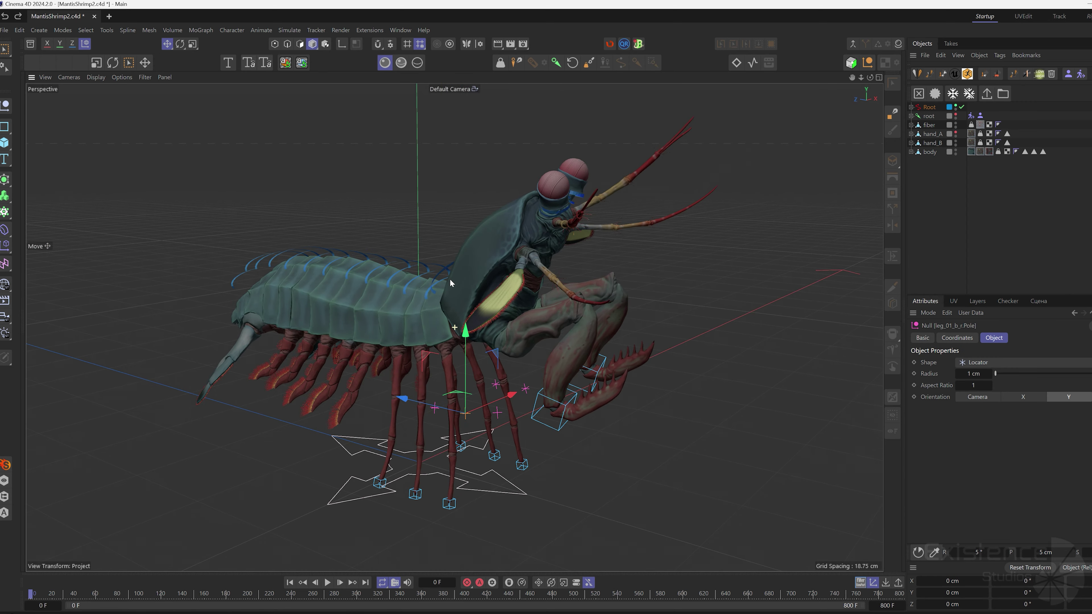
Turn off IK on the Root control, start the animation playback and deselect everything.
left_click(929, 107)
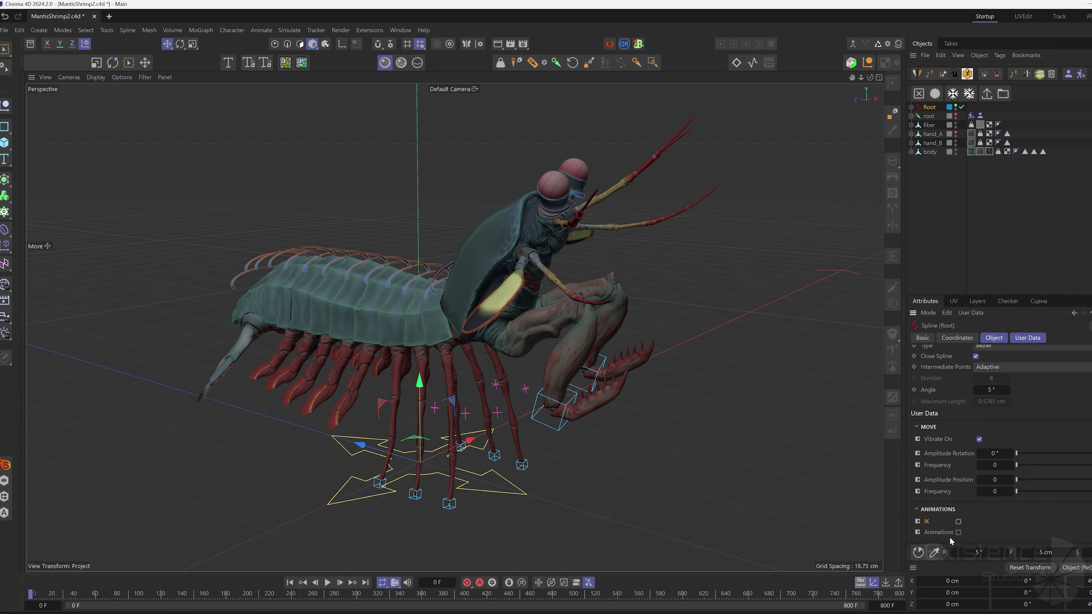
key("F8")
middle_click_drag(543, 369, 567, 312, "alt")
left_click_drag(567, 312, 590, 310, "alt")
left_click(1005, 232)
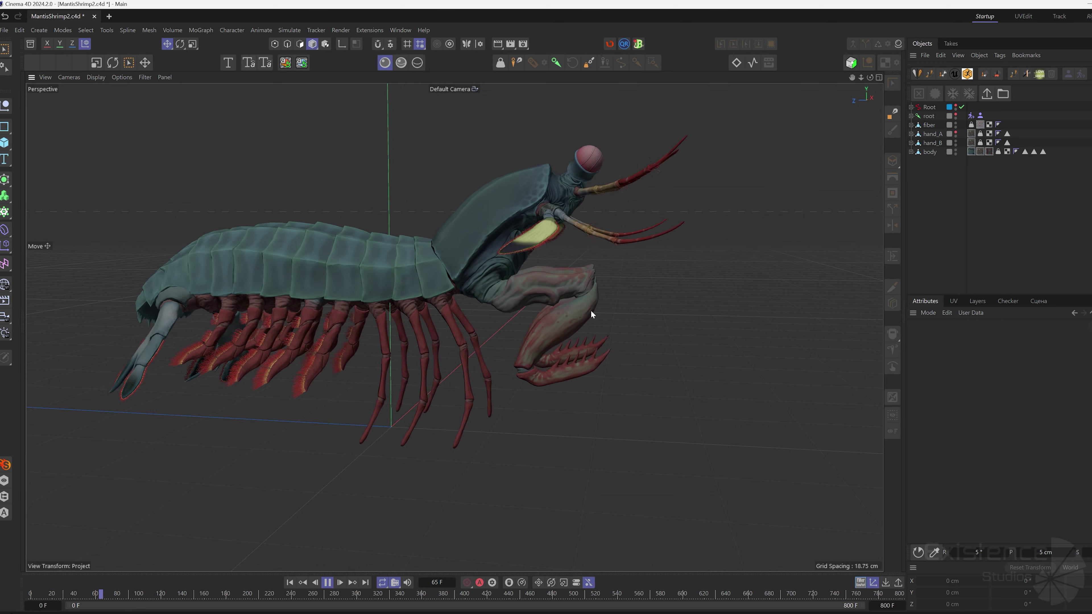
left_click_drag(471, 284, 451, 277, "alt")
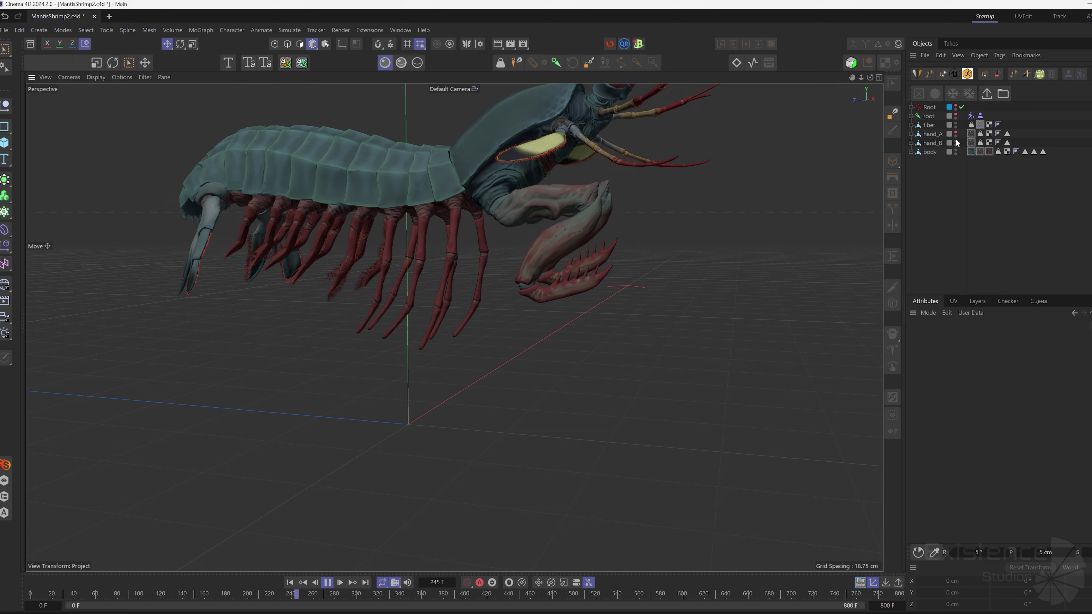
Try showing the hand_A claws instead of hand_B during playback, switch back to hand_B and clear the selection.
left_click(937, 142)
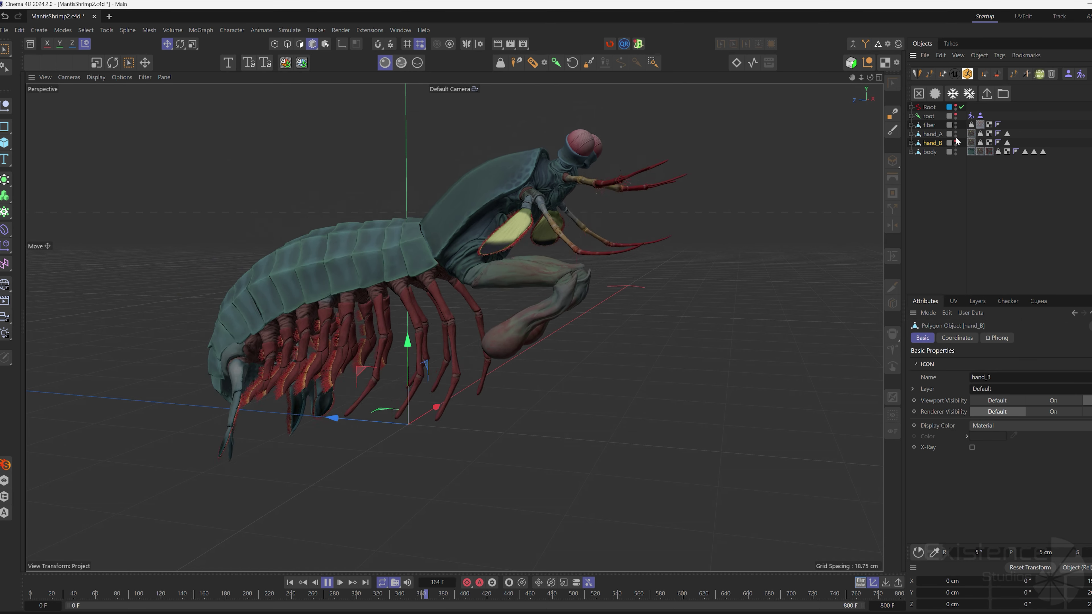
key("space")
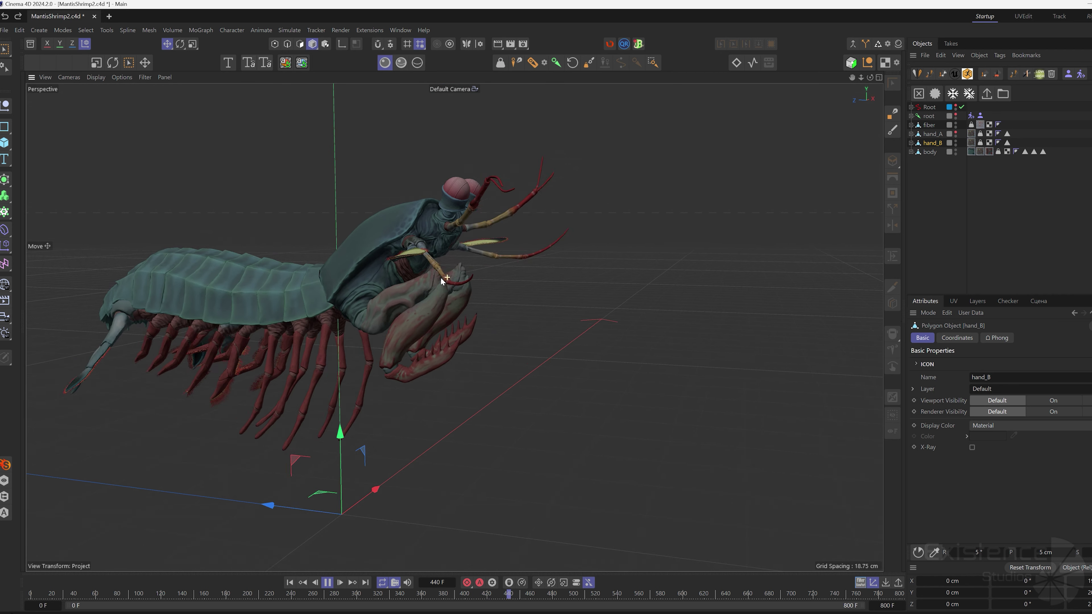
left_click(1017, 224)
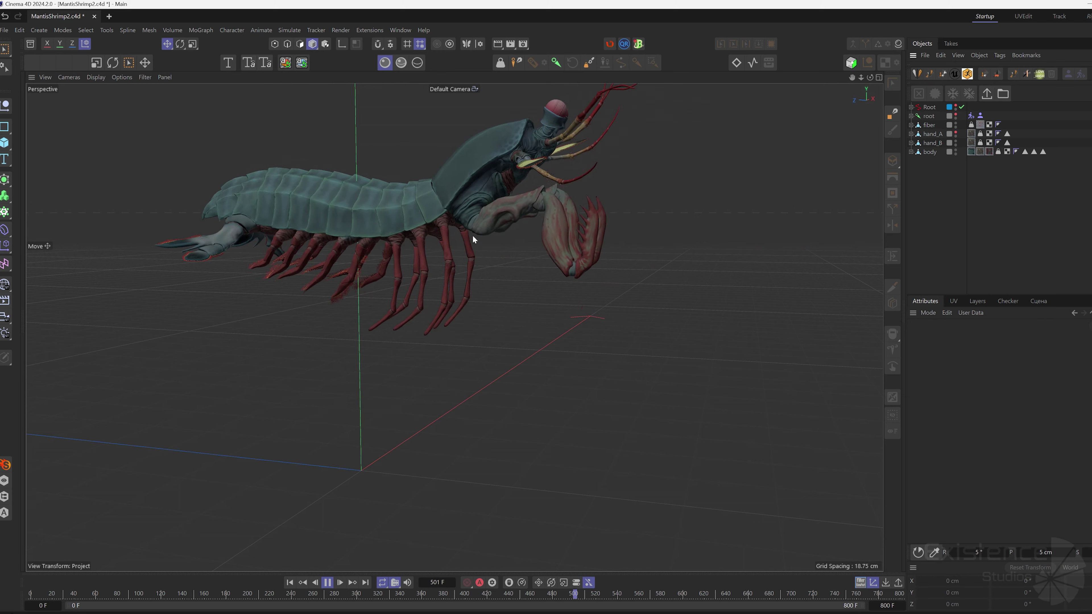
Watch the rest of the shrimp's animation from different angles as it loops, and stop the playback.
middle_click_drag(472, 235, 540, 256, "alt")
scroll(540, 256, "down", 3)
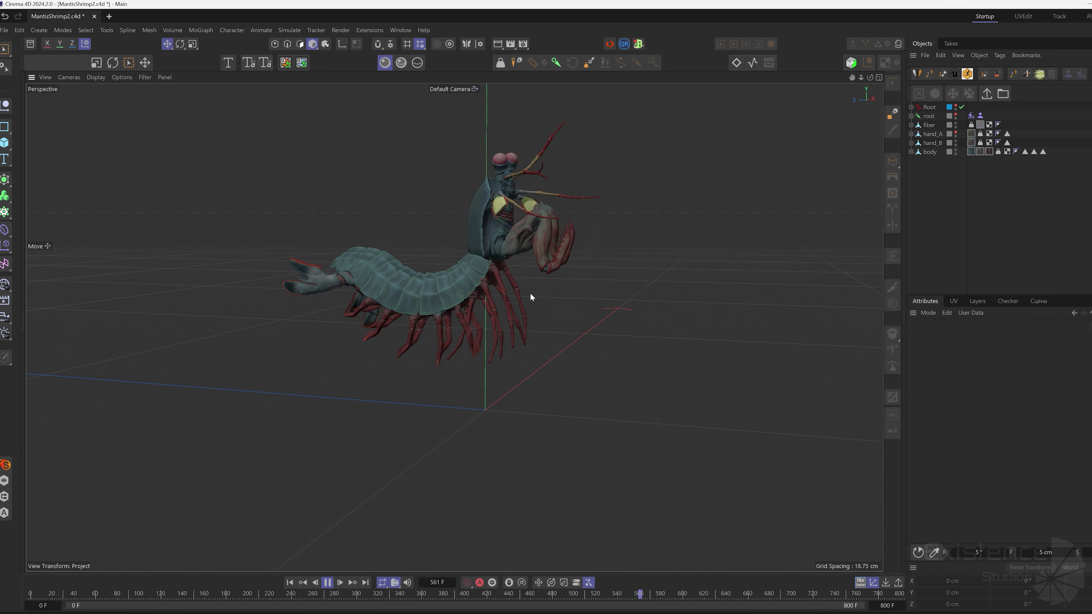
middle_click_drag(359, 173, 517, 281, "alt")
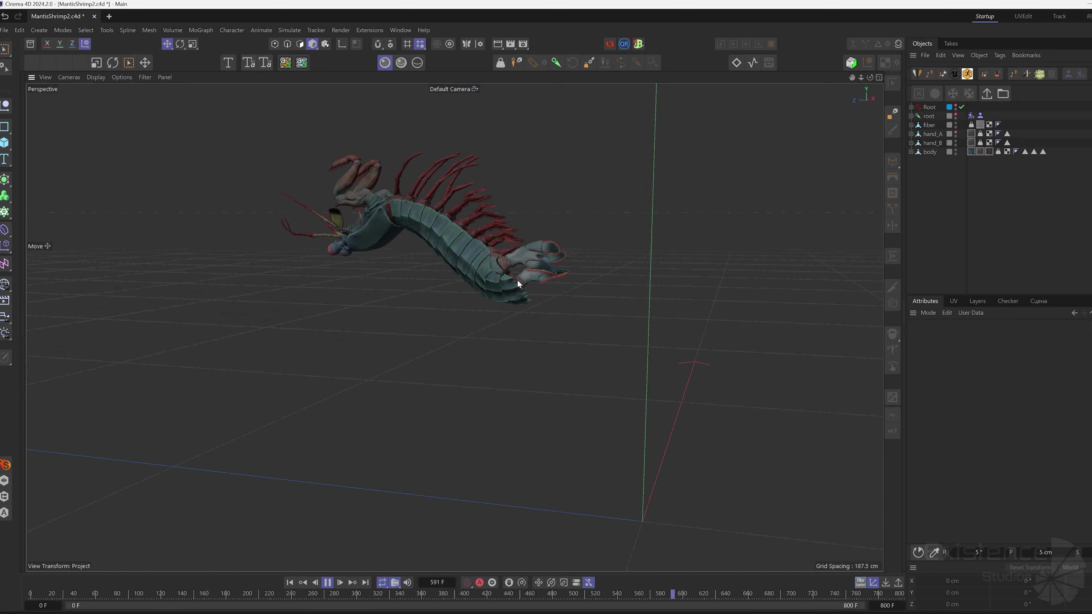
left_click_drag(517, 279, 546, 285, "alt")
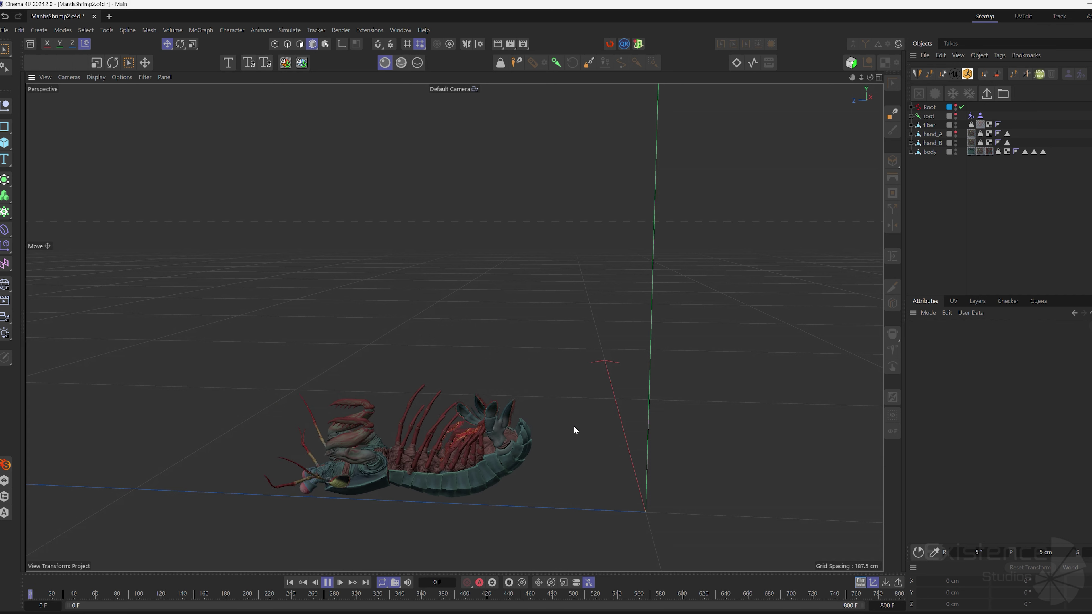
middle_click_drag(668, 425, 549, 355, "alt")
left_click_drag(549, 355, 610, 356, "alt")
scroll(554, 333, "up", 4)
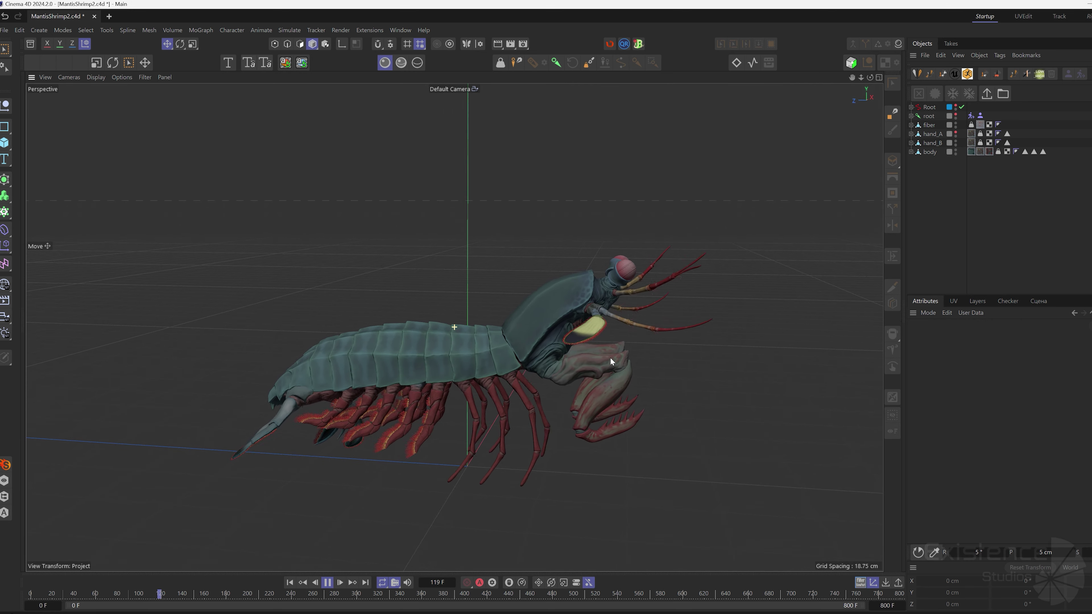
key("F8")
Check the scene's material list, hide it again, and fully expand the root joint hierarchy.
left_click(898, 43)
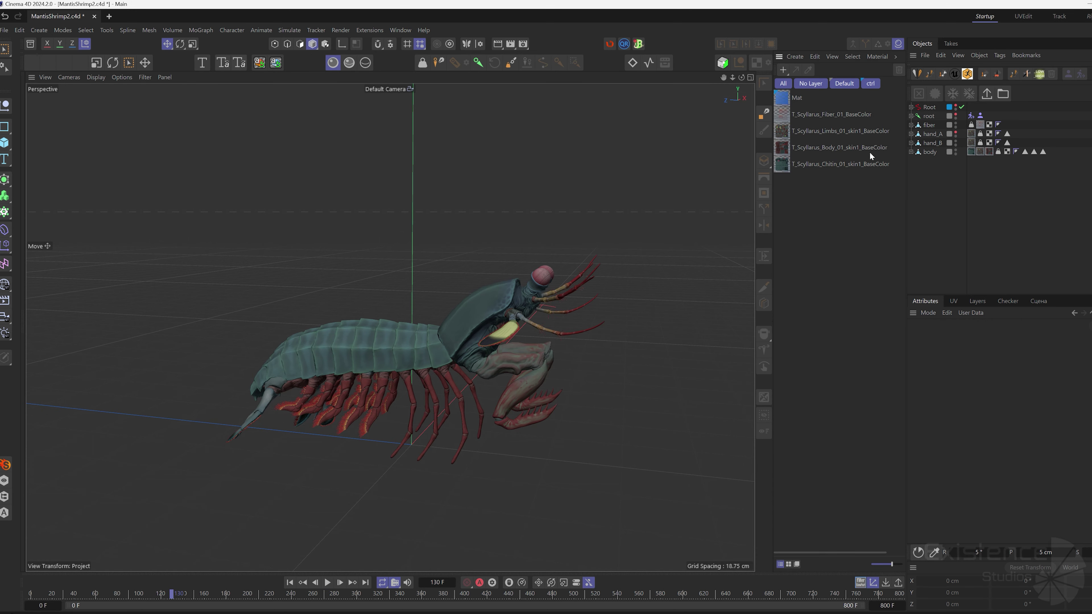
left_click(898, 43)
left_click(910, 115, "ctrl")
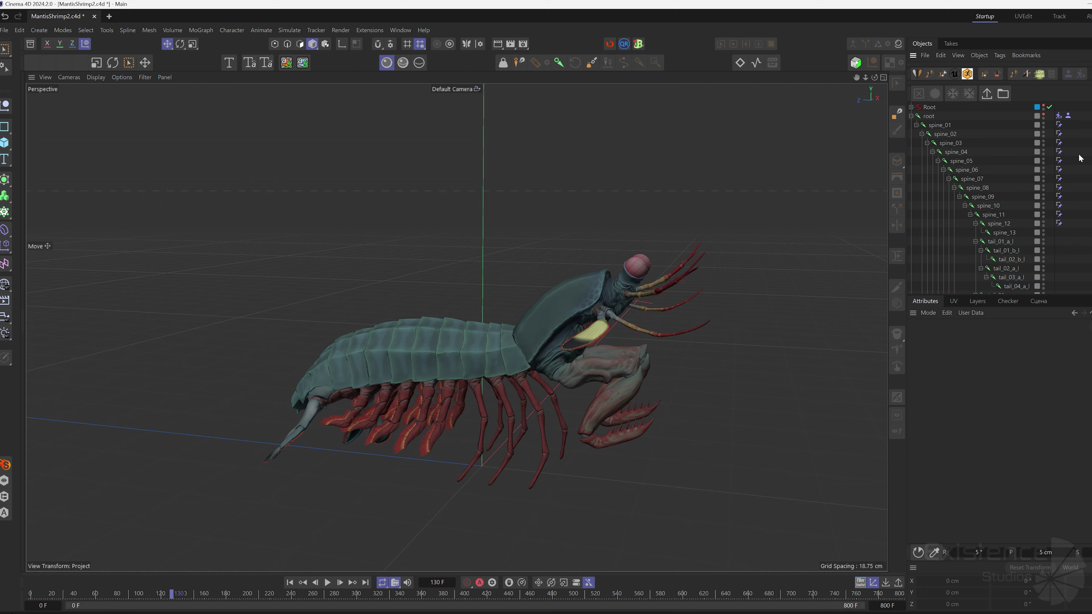
Browse the expanded joint hierarchy from the spine down to the leg, head, eye and hand joints.
scroll(1079, 158, "down", 10)
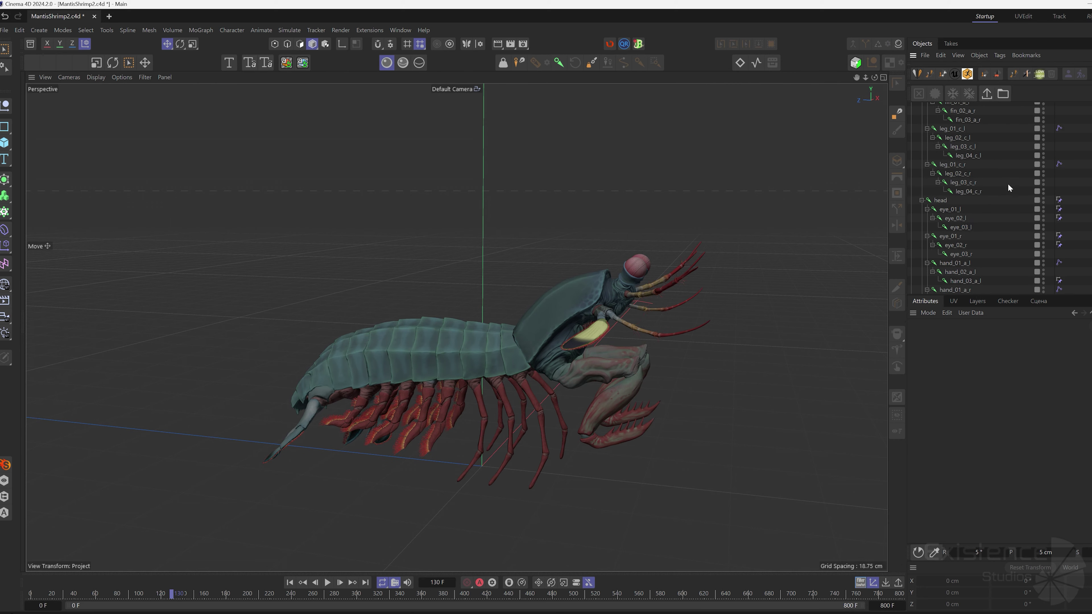
scroll(1009, 189, "up", 2)
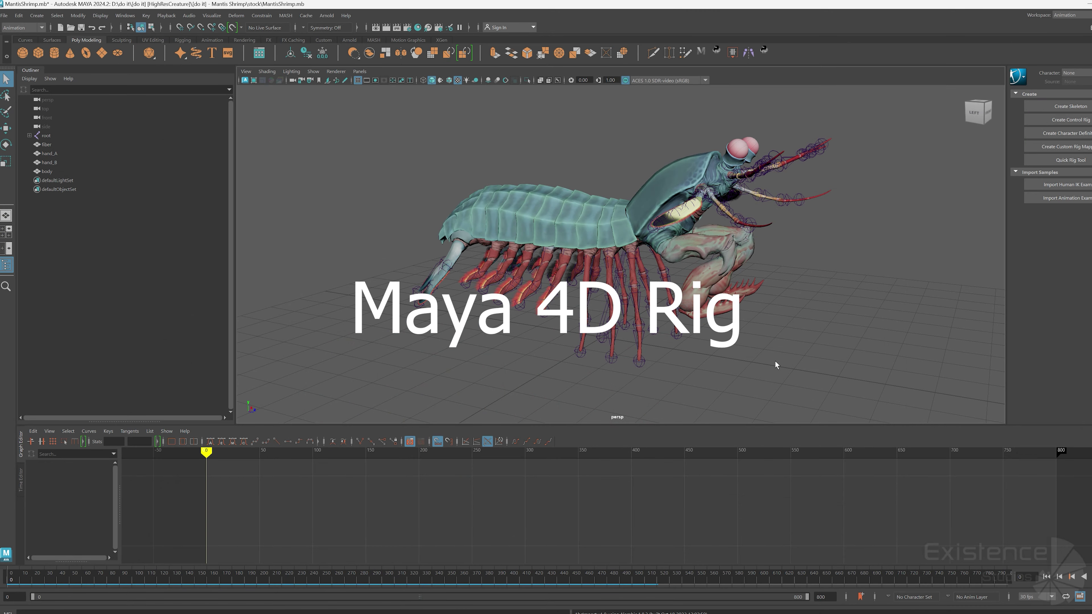
Switch to the Maya mantis shrimp scene, play its animation and scrub to frame 317.
key("alt+v")
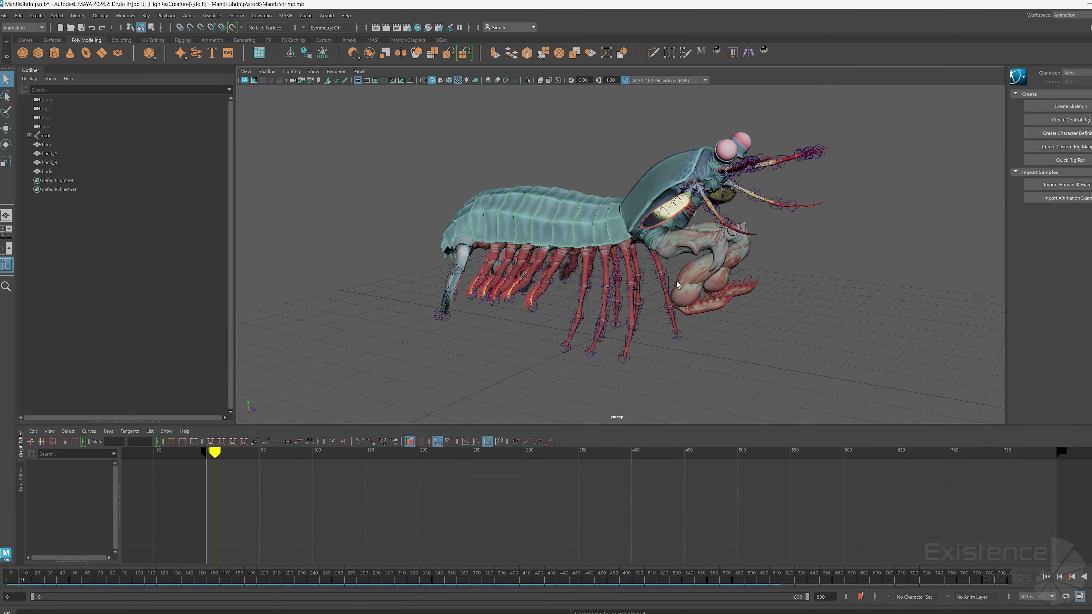
scroll(501, 495, "down", 5)
left_click_drag(533, 454, 596, 452)
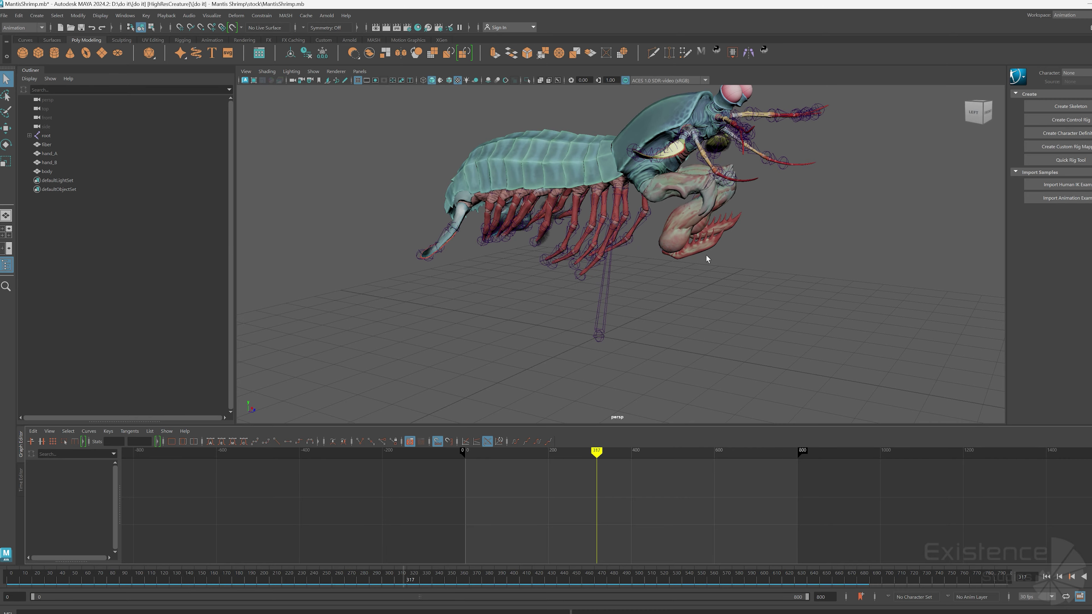
Preview the animation with hand_B hidden, stop it, show hand_B again and hide hand_A instead.
key("alt+v")
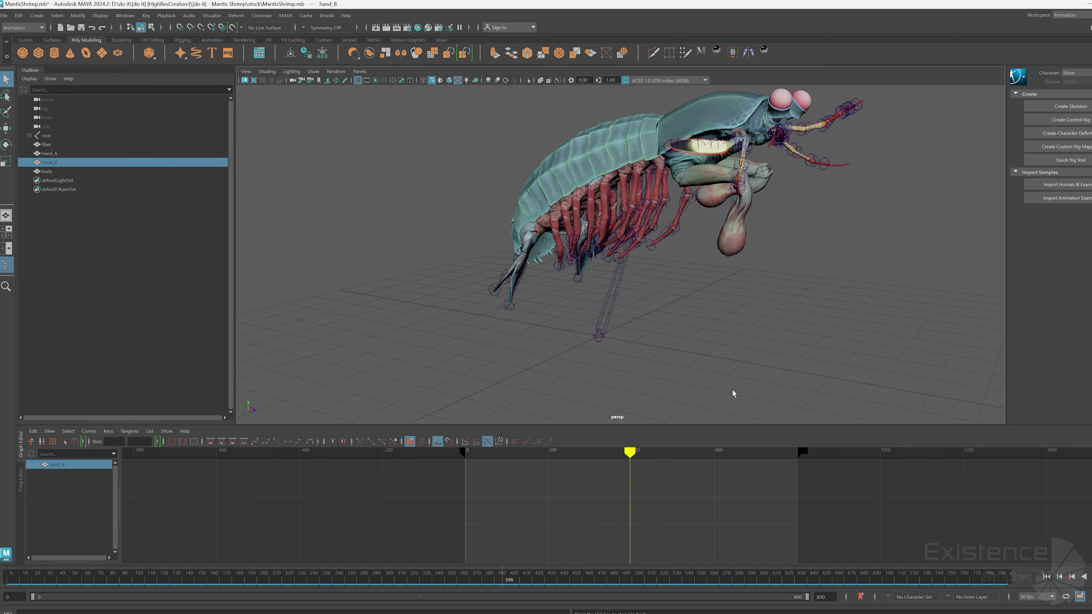
key("Escape")
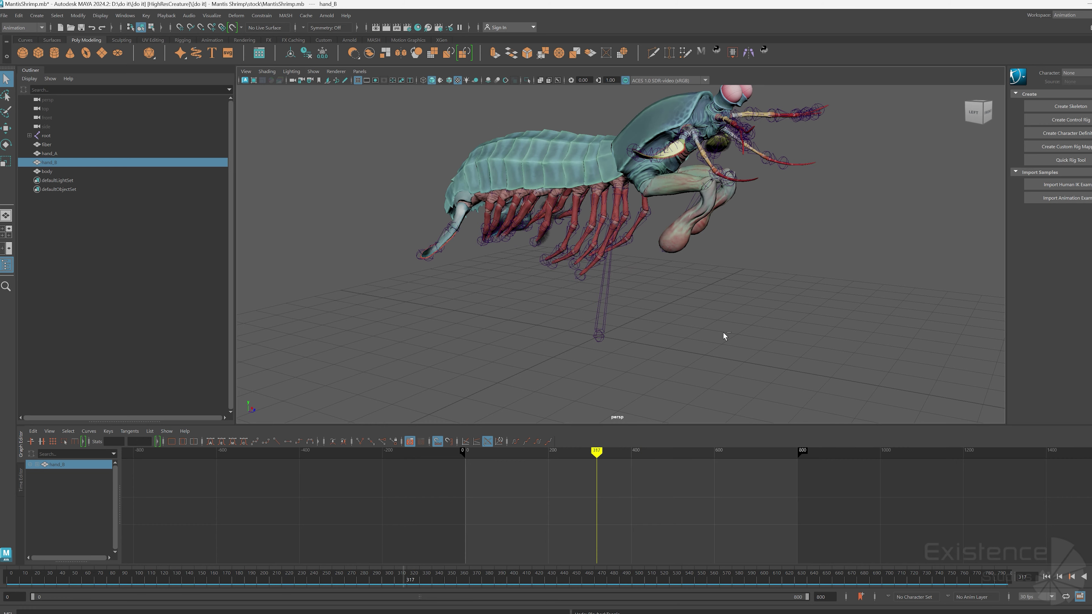
left_click(716, 298)
left_click(681, 239)
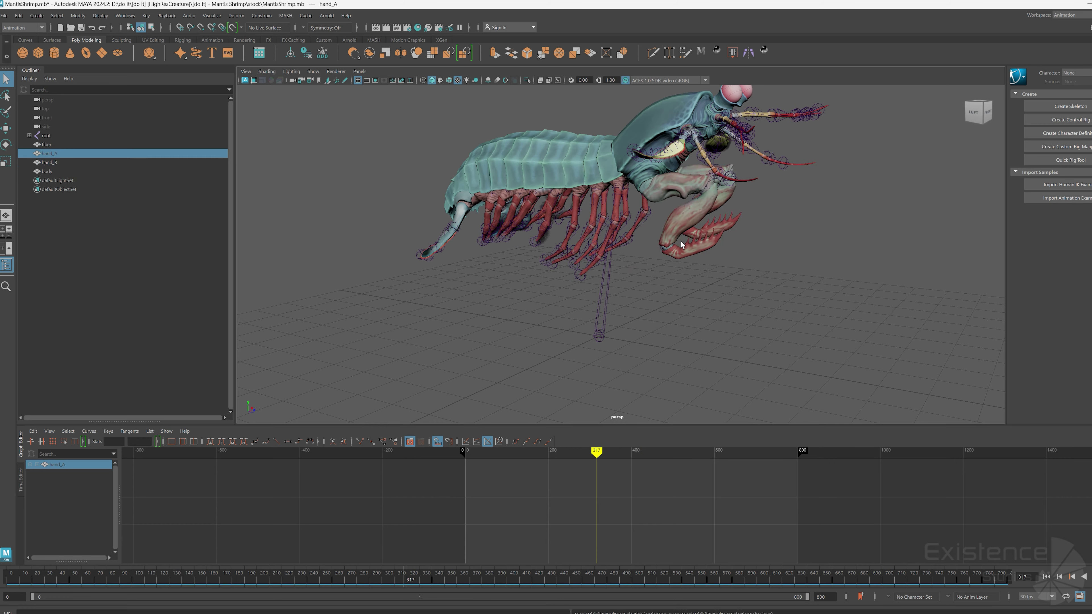
Preview the animation with the spiked claws, pause to view it from the side, scrub to frame 481, resume playback and clear the selection.
key("alt+v")
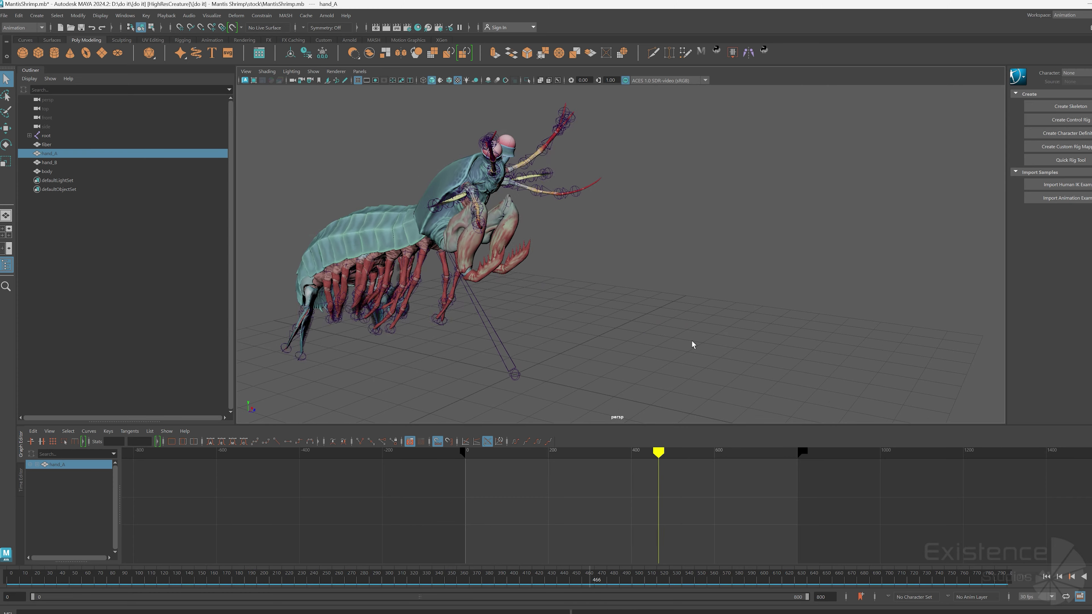
key("alt+v")
left_click_drag(694, 325, 704, 294, "alt")
middle_click_drag(704, 293, 663, 330, "alt")
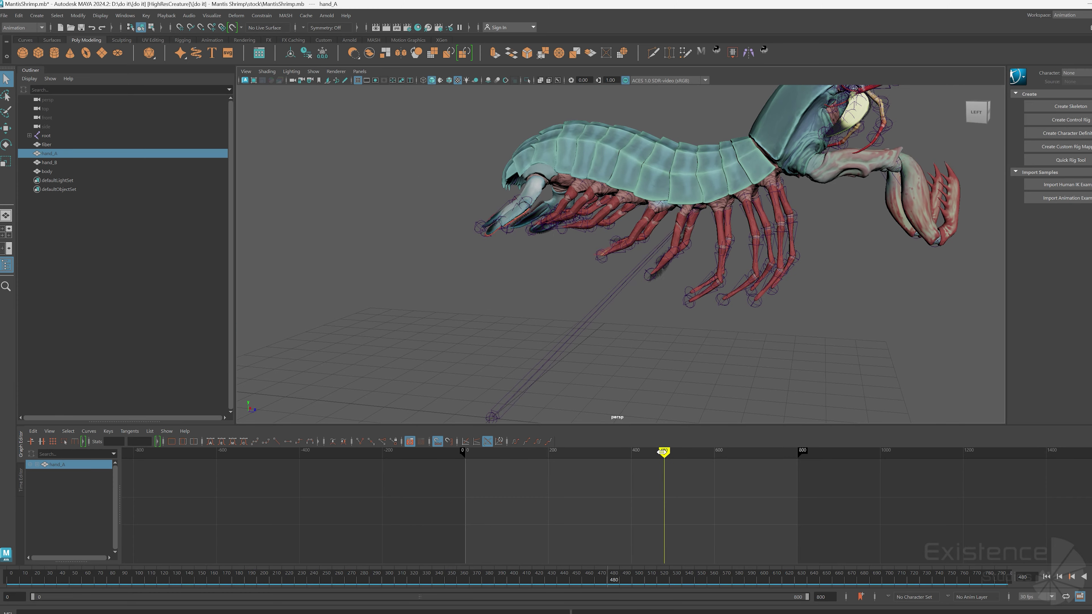
mouse_move(664, 451)
left_mouse_down()
mouse_move(653, 452)
mouse_move(665, 451)
left_mouse_up()
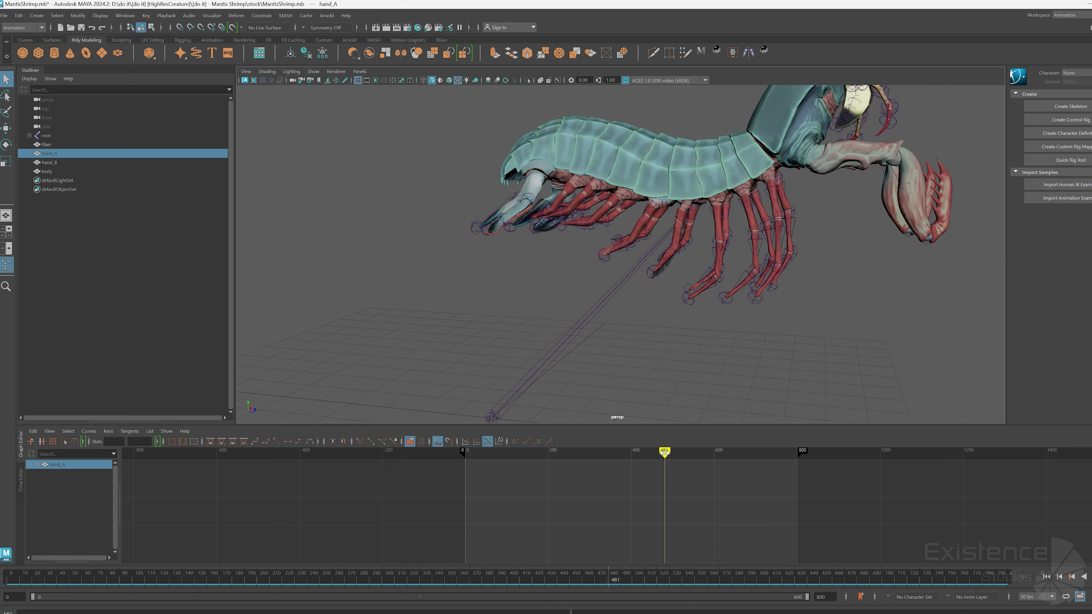
key("alt+v")
left_click(712, 347)
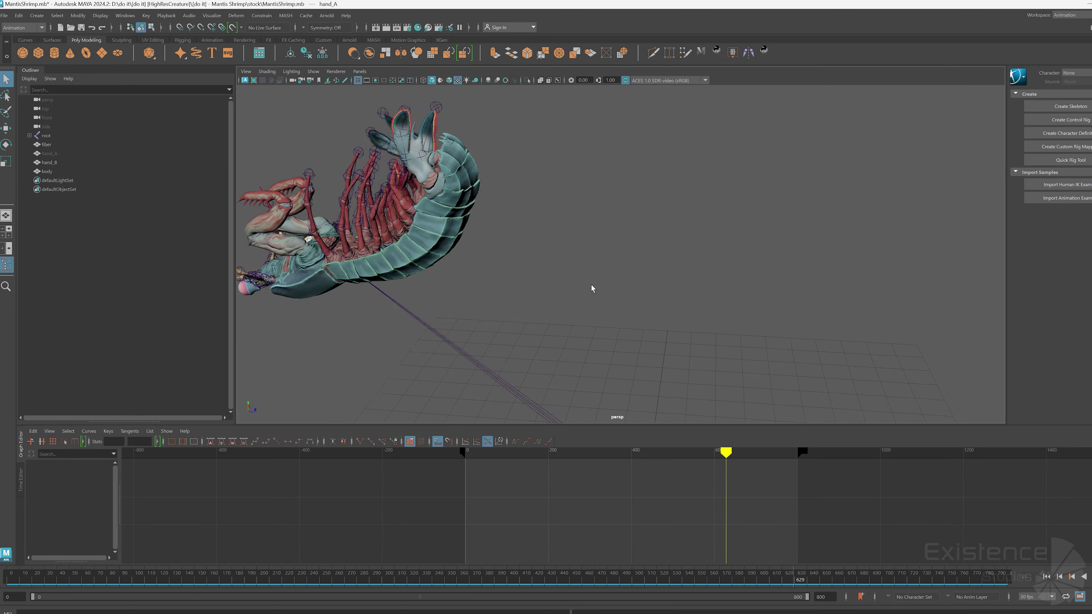
Jump back to about frame 550 and watch the swimming motion play from a wider, turned view.
left_click(697, 453)
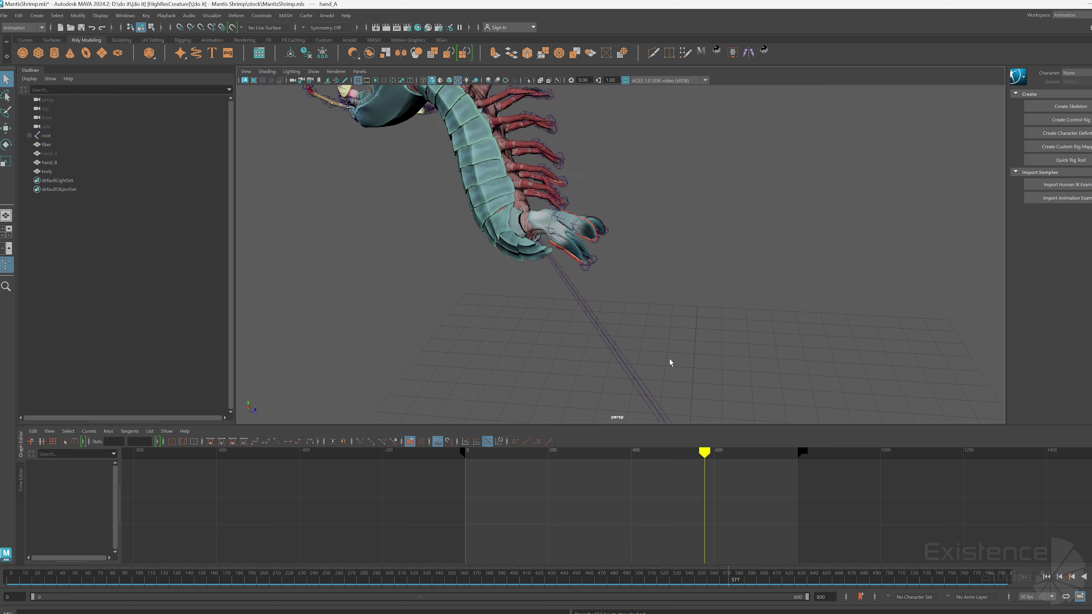
scroll(666, 350, "down", 2)
middle_click_drag(664, 346, 680, 343, "alt")
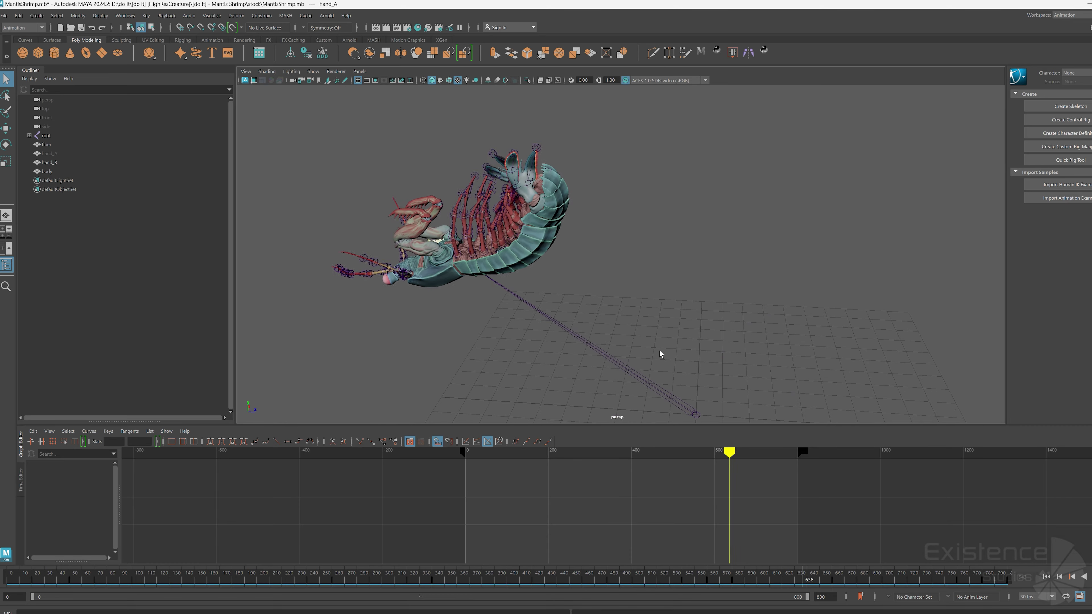
left_click_drag(642, 352, 628, 346, "alt")
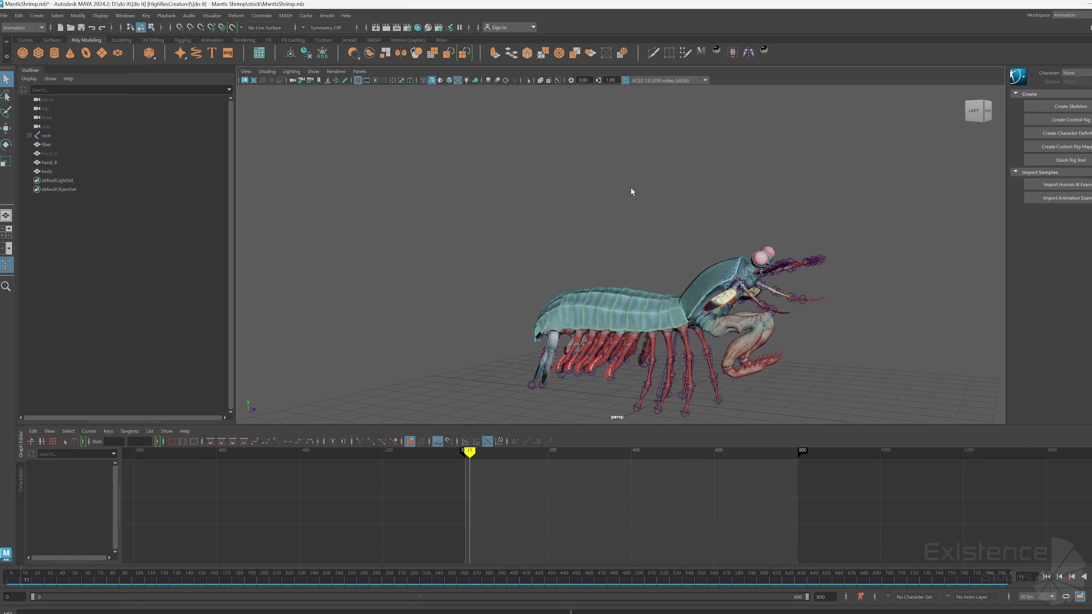
Fully expand the root hierarchy, select spine_02 through spine_13, and try rotating them to bend the body, undoing the test bends.
left_click_drag(631, 203, 615, 275, "alt")
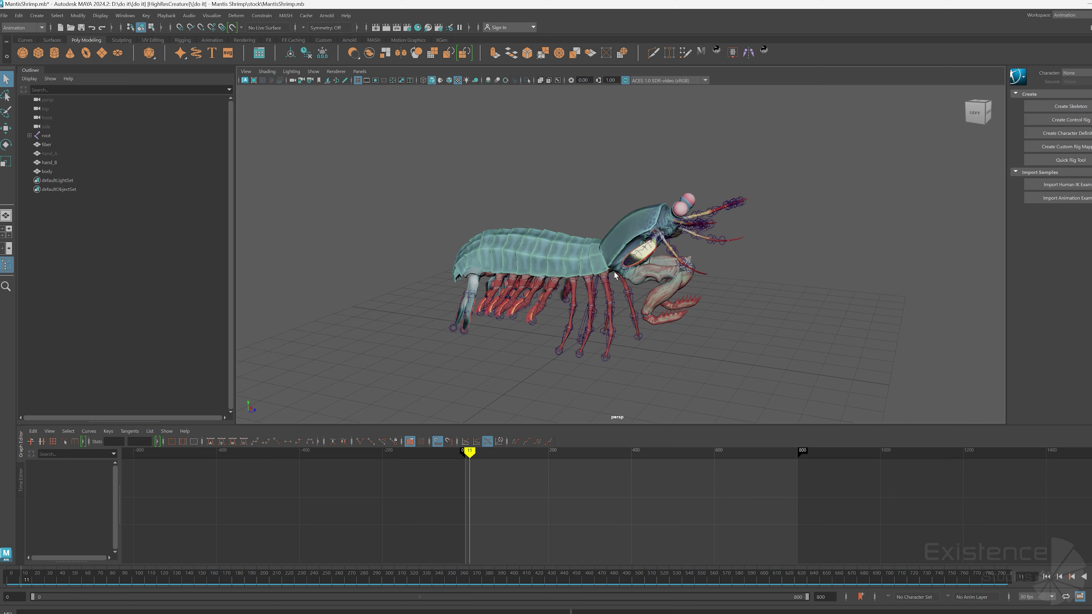
left_click(29, 135, "shift")
left_click(62, 153)
left_click(125, 253, "shift")
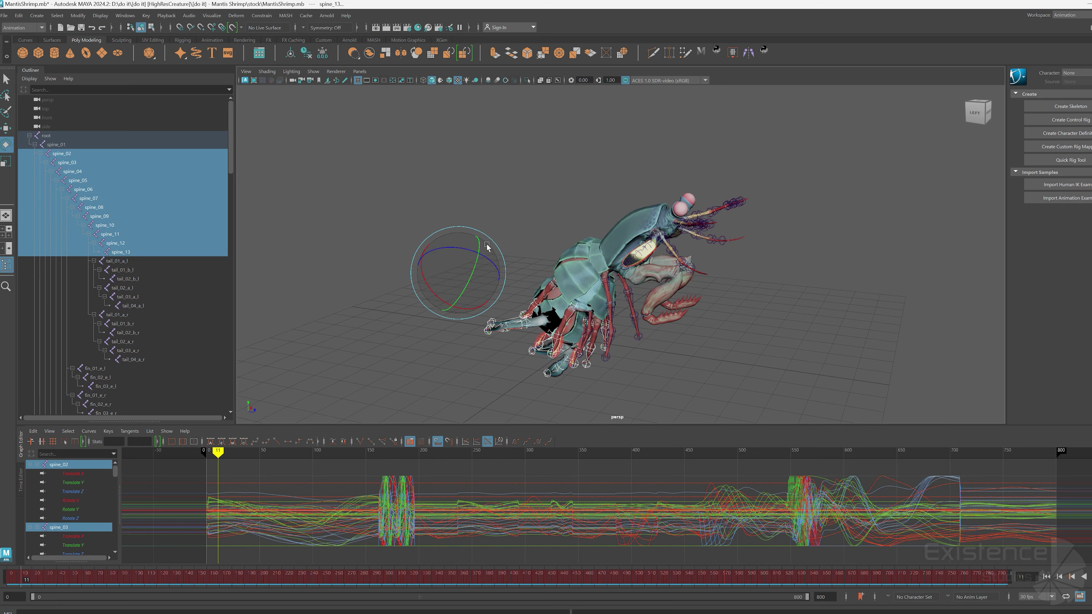
key("ctrl+z")
key("ctrl+z")
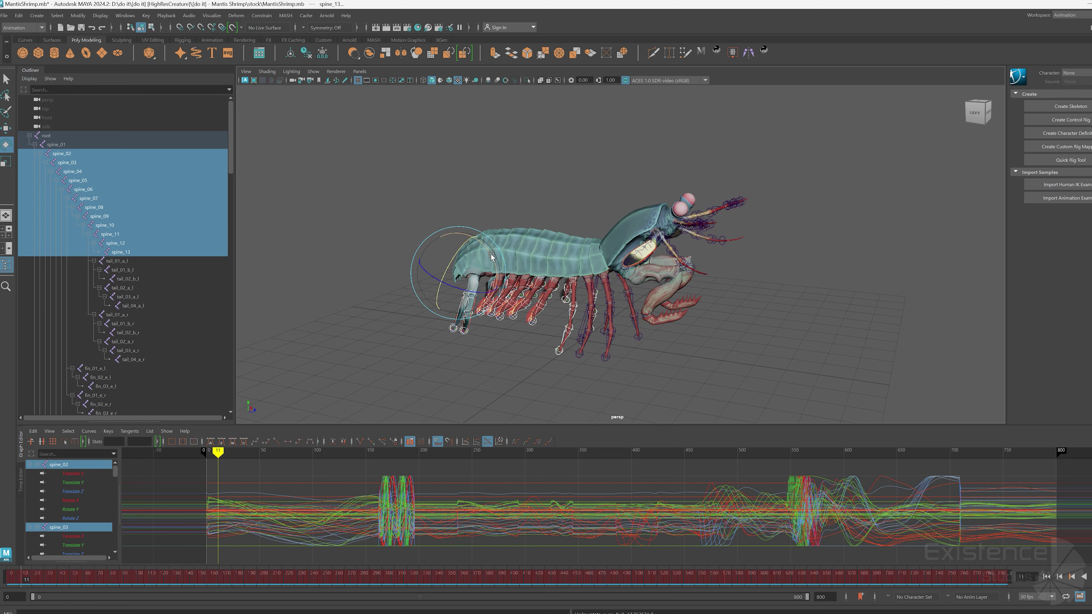
left_click_drag(497, 280, 588, 244, "alt")
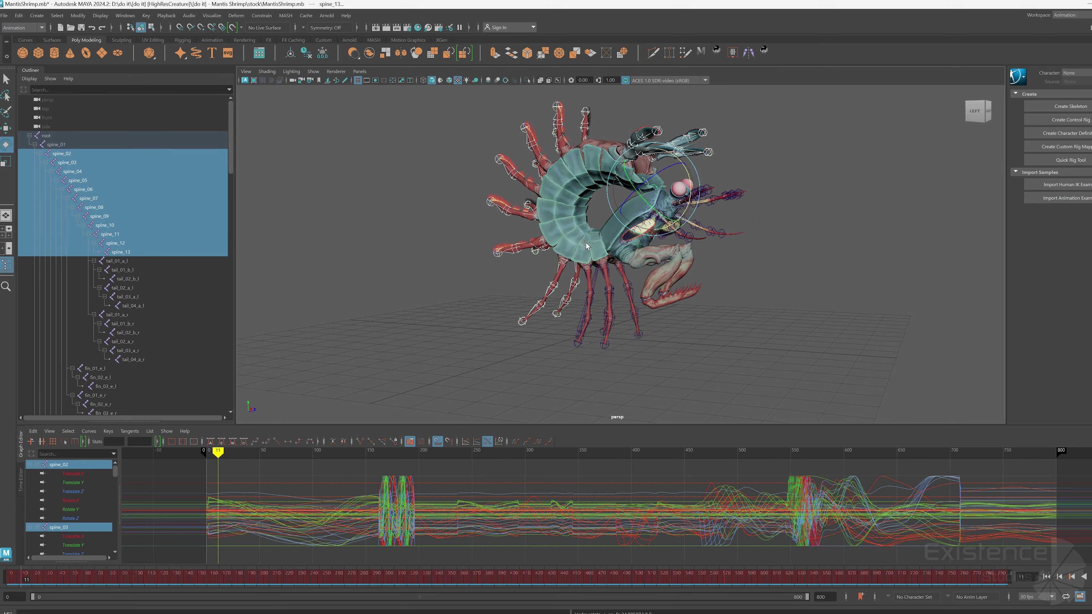
Inspect the tail_01_a_l and tail_01_a_r joints, and select the head joint further down the hierarchy.
left_click(129, 260)
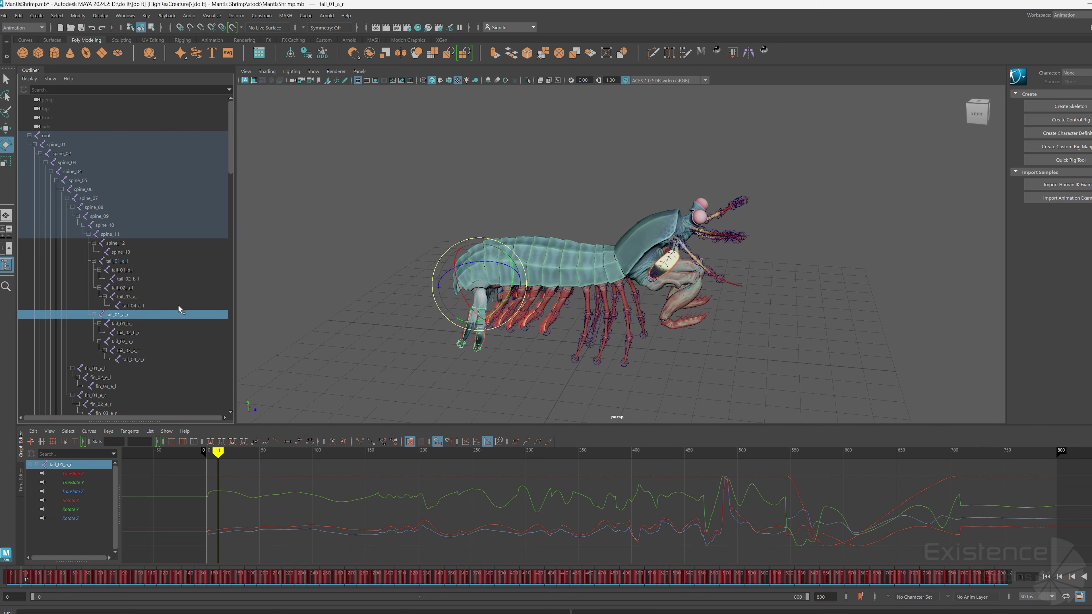
middle_click_drag(541, 291, 505, 272, "alt")
scroll(136, 327, "down", 18)
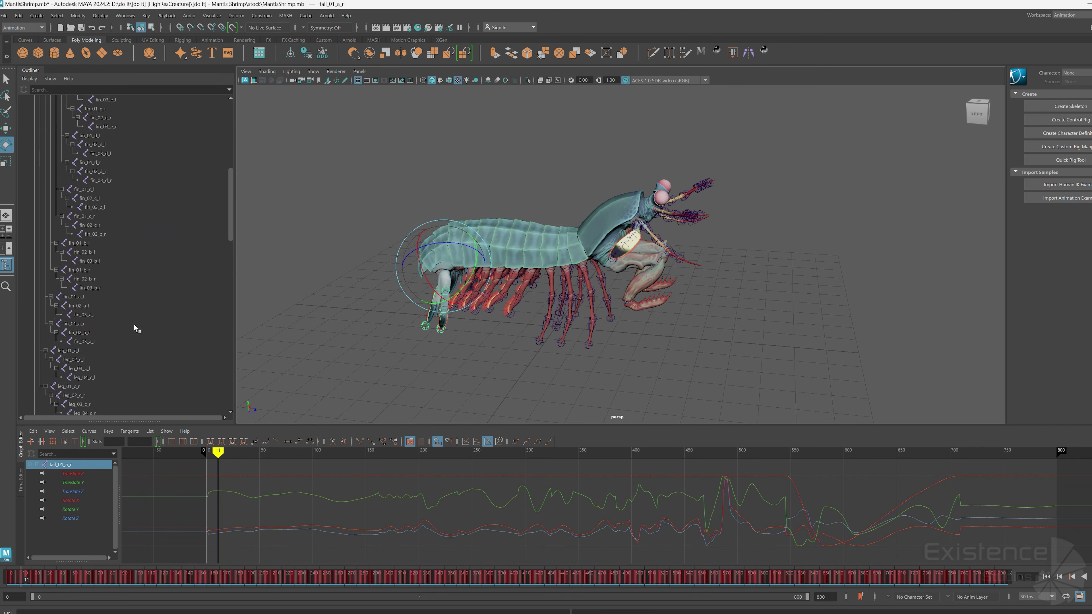
left_click(66, 209)
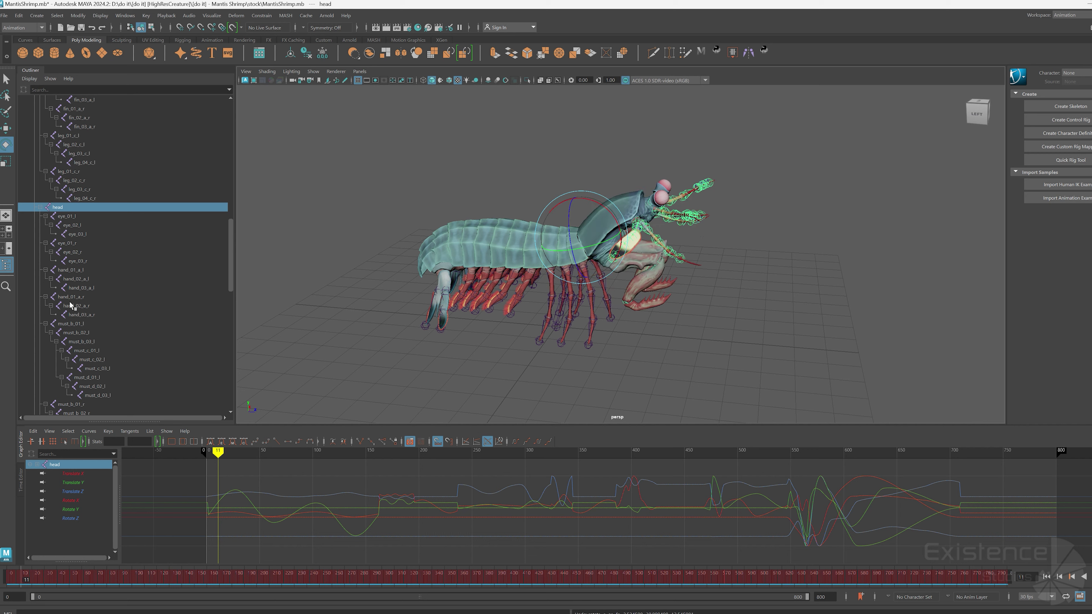
Select hand_01_a_r through hand_03_a_r, test folding that claw by rotating the joints, and select only hand_02_a_r.
left_click_drag(78, 297, 80, 314)
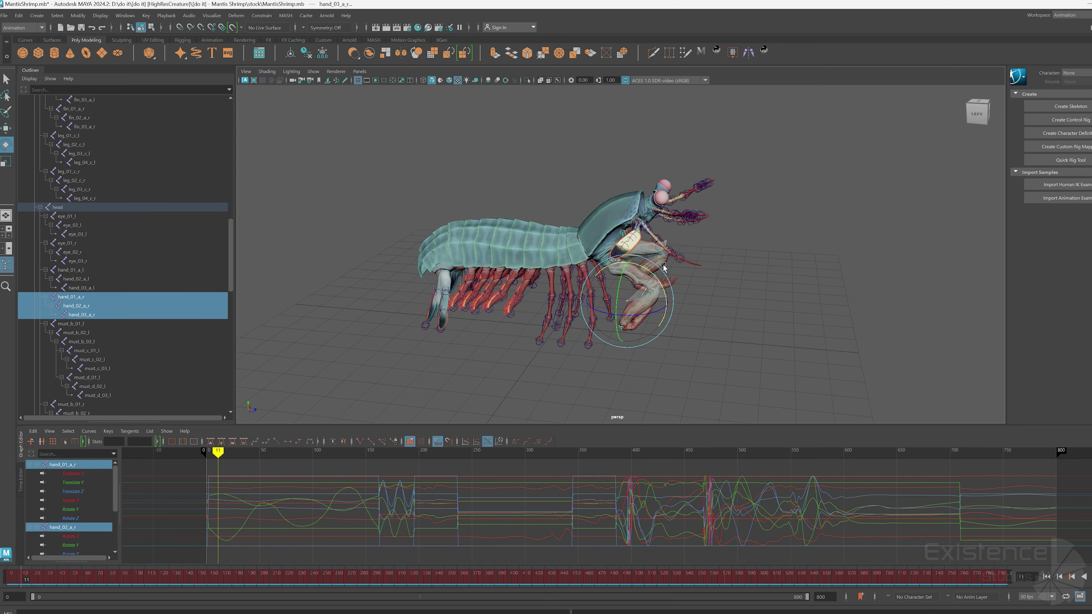
mouse_move(663, 267)
left_mouse_down("alt")
mouse_move(593, 273)
mouse_move(657, 286)
left_mouse_up("alt")
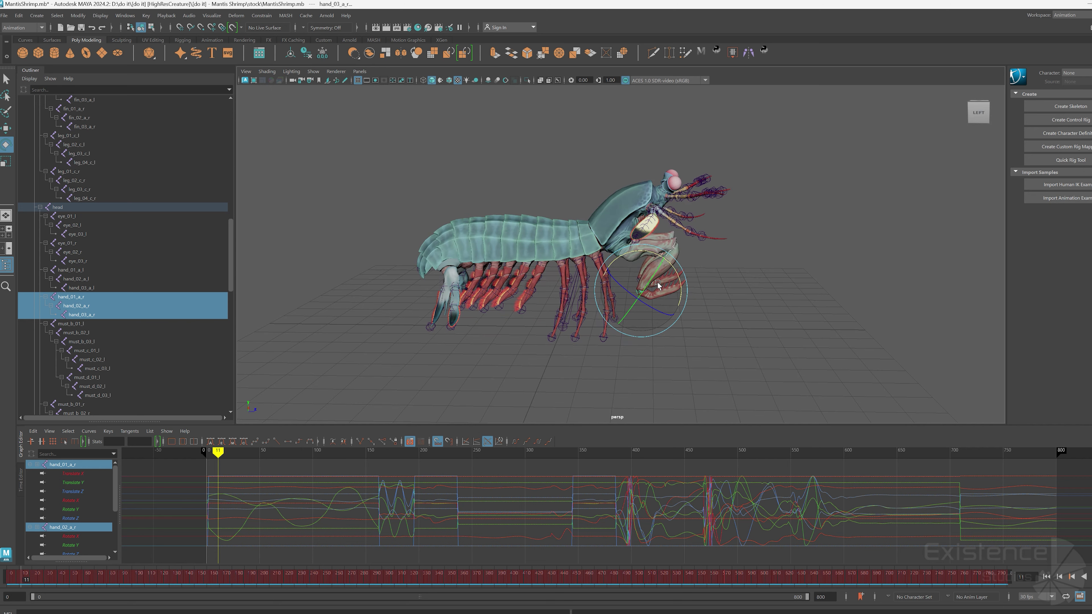
left_click(195, 305)
Browse the remaining joints to the end of the hierarchy, select leg_02_b_r, and return to the viewport.
scroll(186, 292, "down", 10)
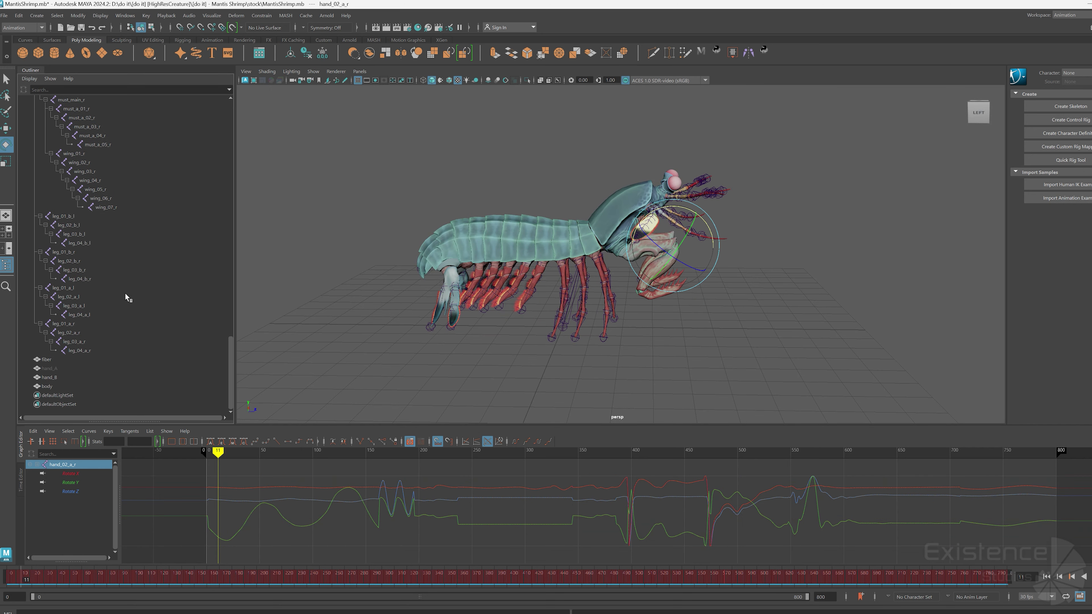
left_click(122, 260)
scroll(152, 258, "up", 20)
left_click(540, 340)
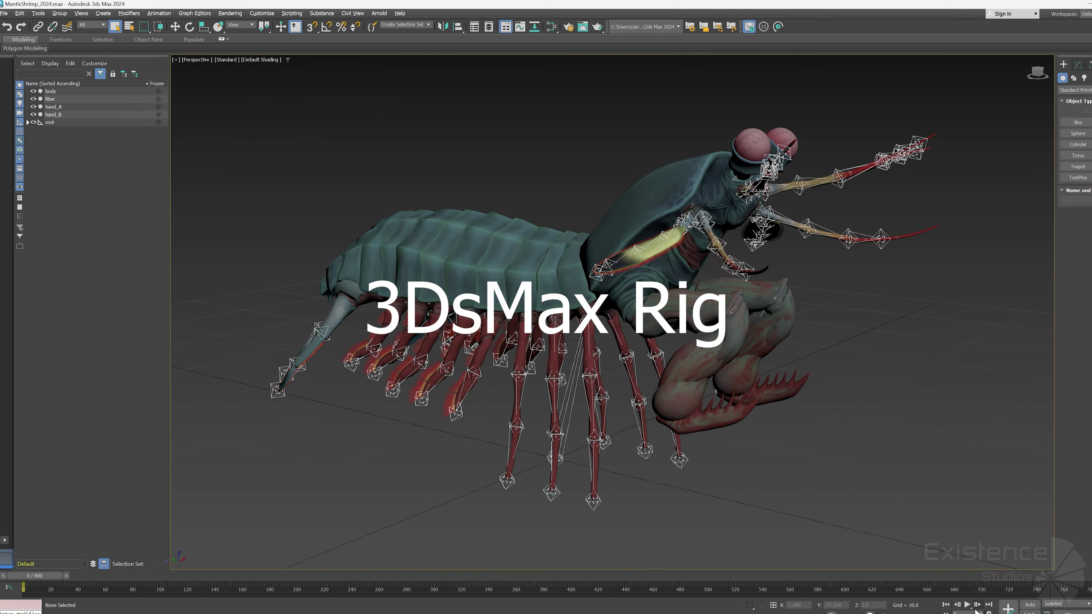
Switch to the 3ds Max mantis shrimp scene, play the animation briefly and return to frame 0.
left_click(967, 605)
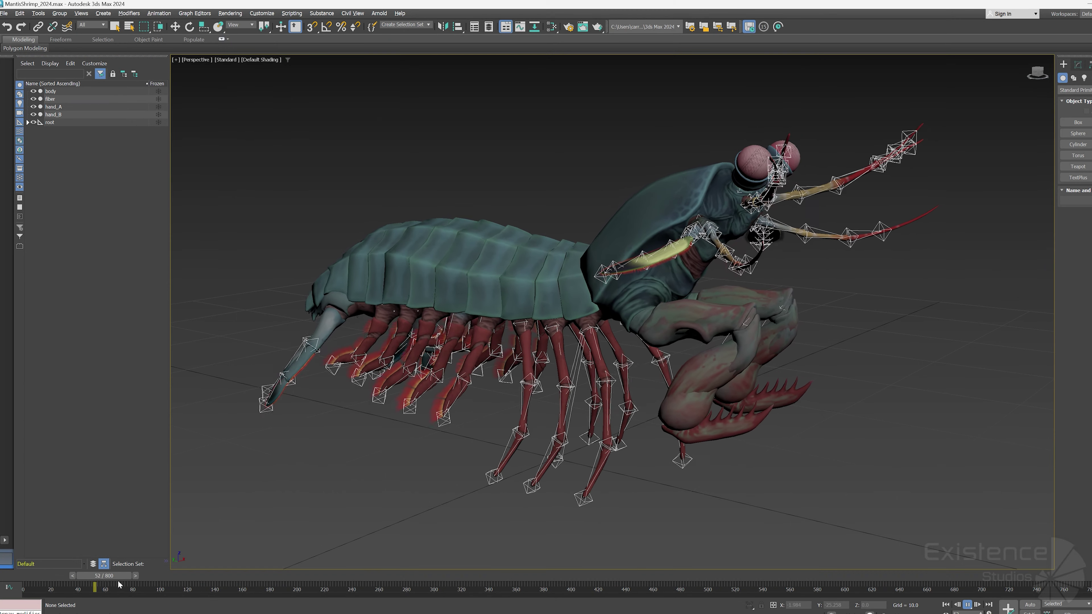
left_click_drag(129, 575, 13, 584)
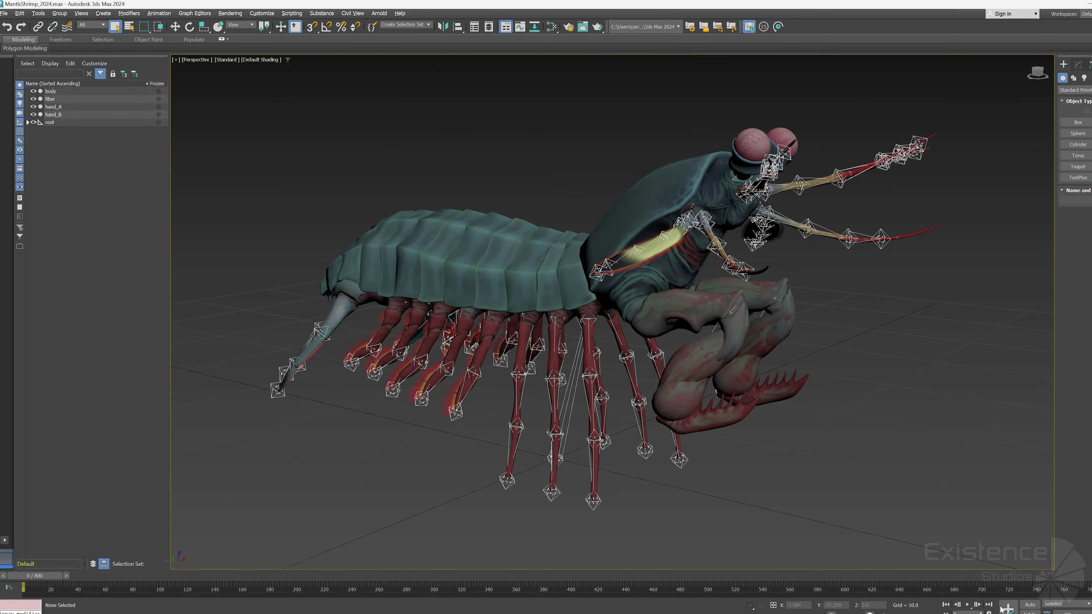
Try rotating the leg_01_a_r joint to swing the leg forward, undo the rotation and clear the selection.
left_click(590, 322)
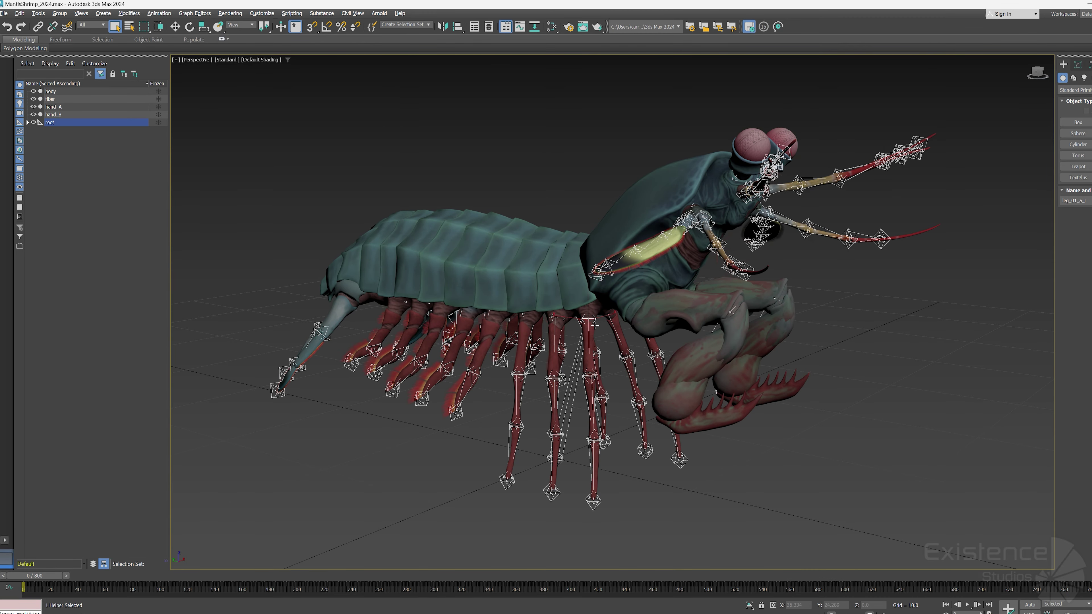
key("e")
left_click_drag(595, 313, 597, 300)
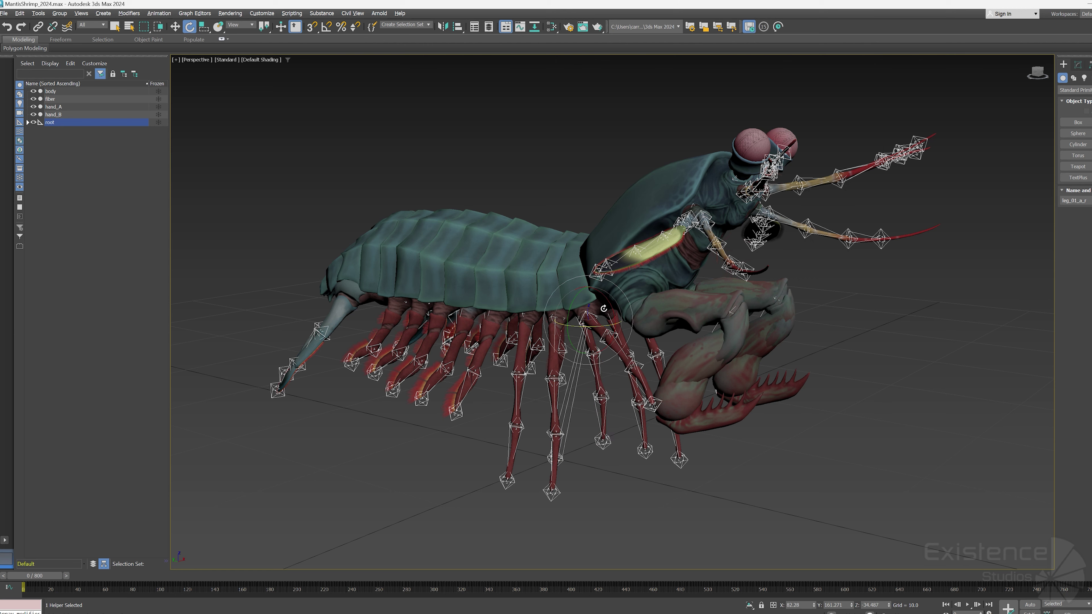
key("ctrl+z")
left_click(625, 119)
Open the Slate Material Editor, enlarge it and examine the shrimp's material node graph.
key("m")
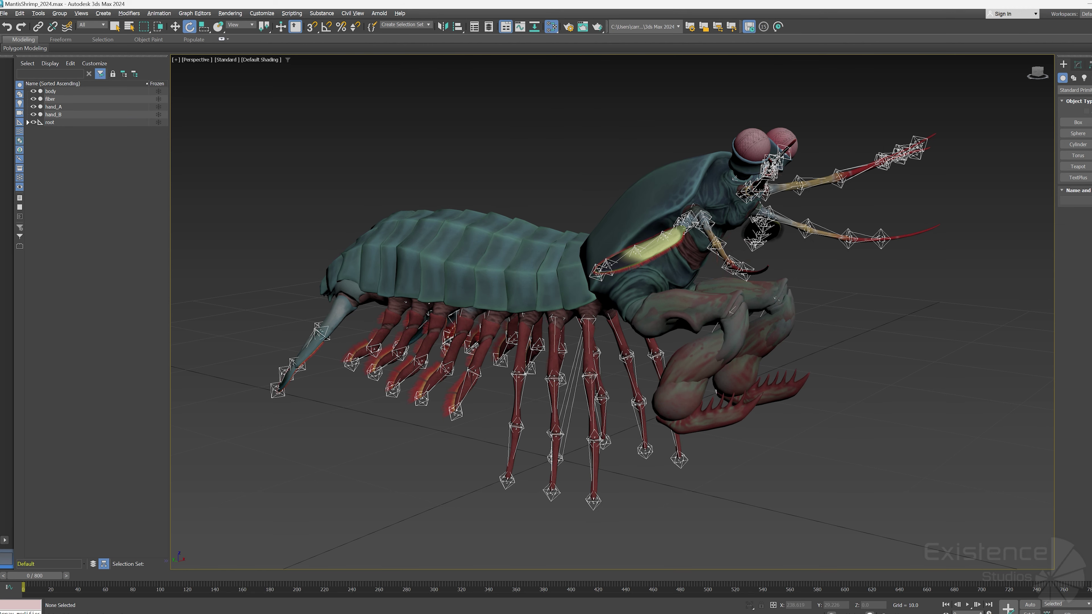
left_click_drag(1087, 4, 438, 1)
scroll(644, 159, "down", 5)
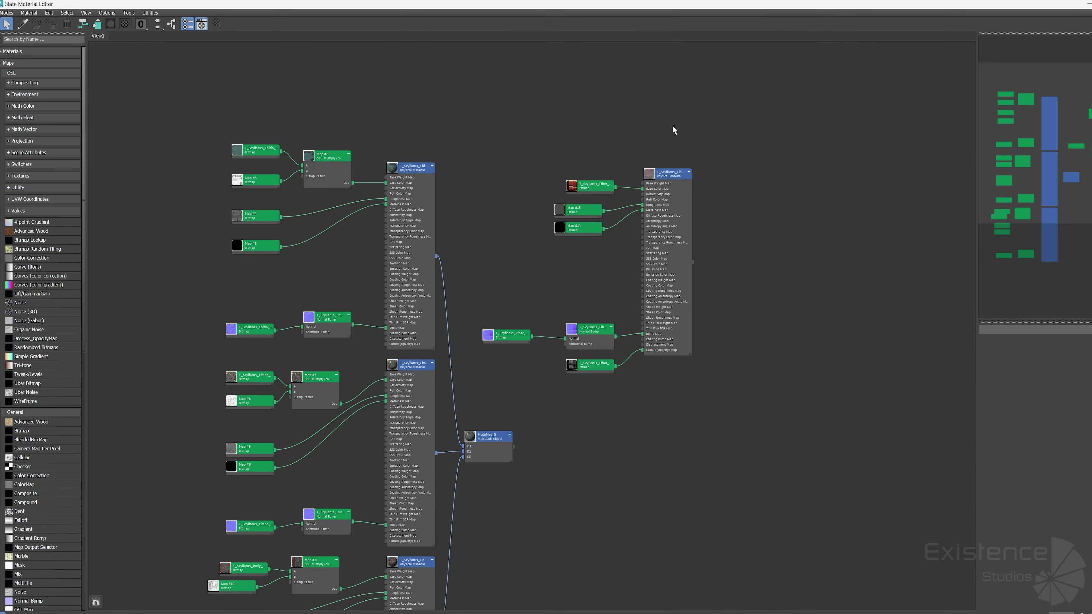
scroll(593, 167, "up", 2)
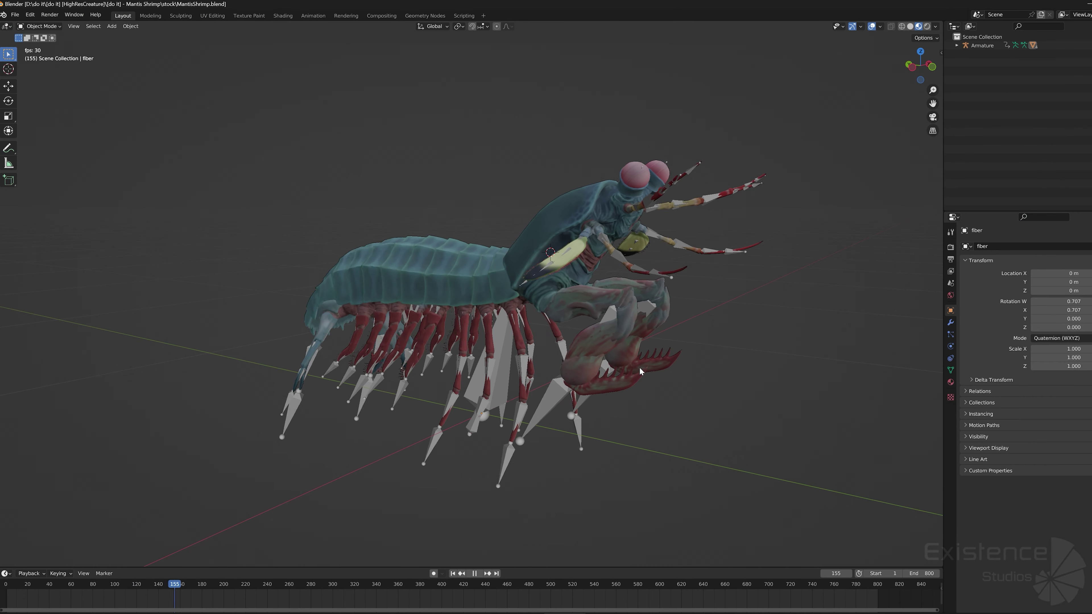
Switch to the Blender scene, watch the animation, try hiding the Armature during playback and undo the change.
mouse_move(557, 340)
middle_mouse_down()
mouse_move(493, 338)
mouse_move(556, 322)
middle_mouse_up()
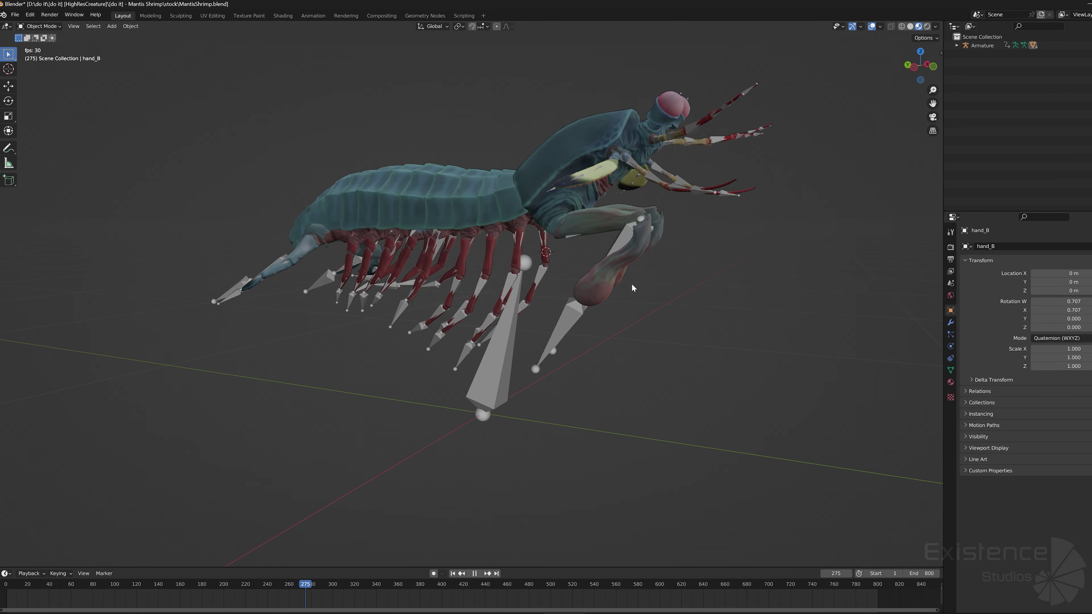
left_click(497, 377)
key("h")
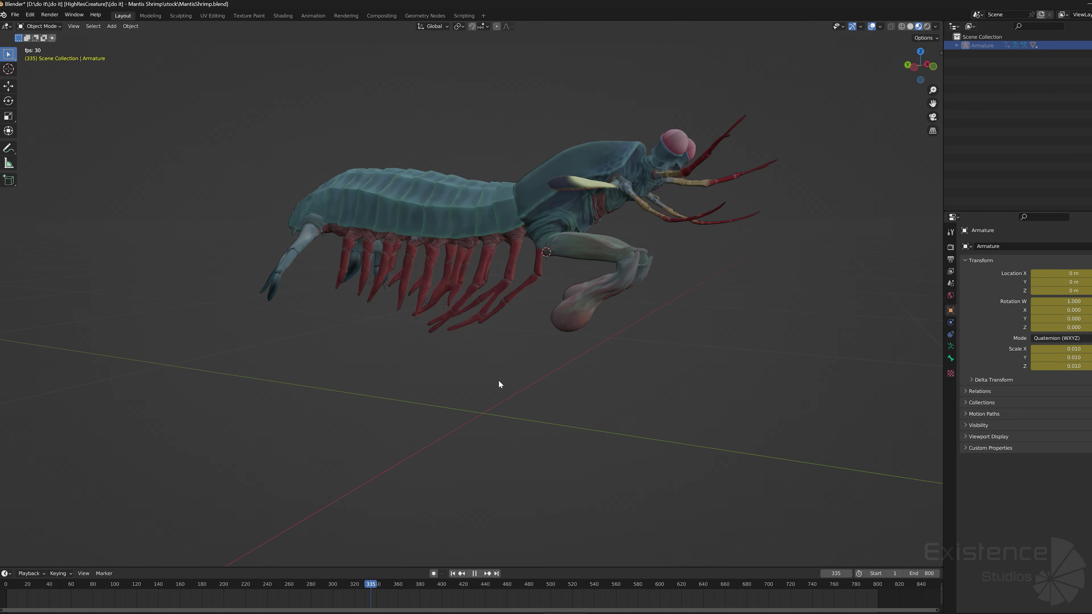
key("ctrl+z")
key("ctrl+z")
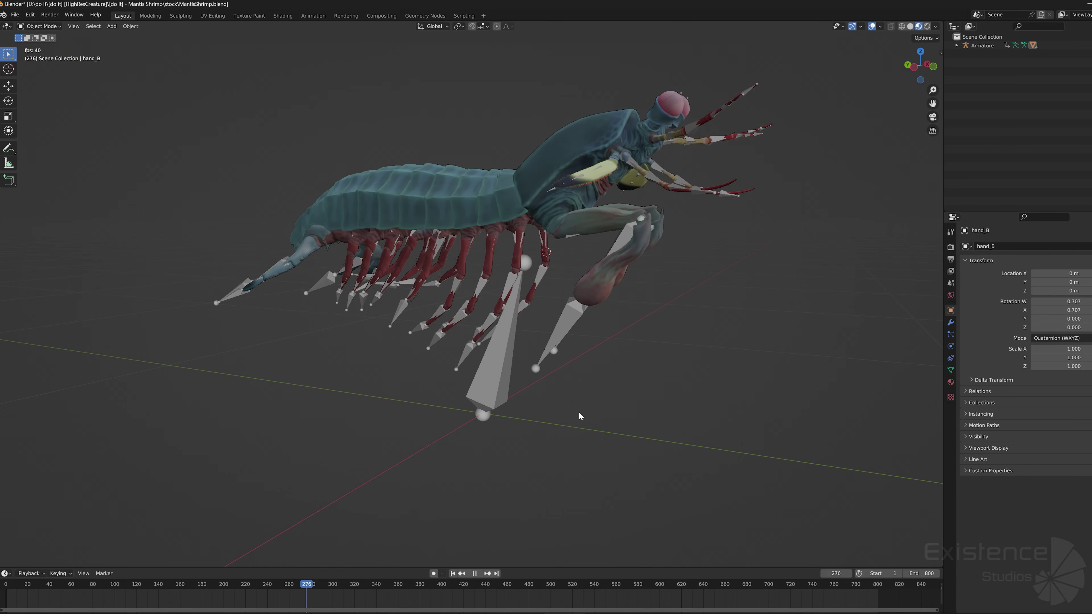
Try hiding the Armature, and undo back until the hidden hand_B claws are restored.
left_click(501, 373)
key("h")
key("ctrl+z")
key("ctrl+z")
key("ctrl+z")
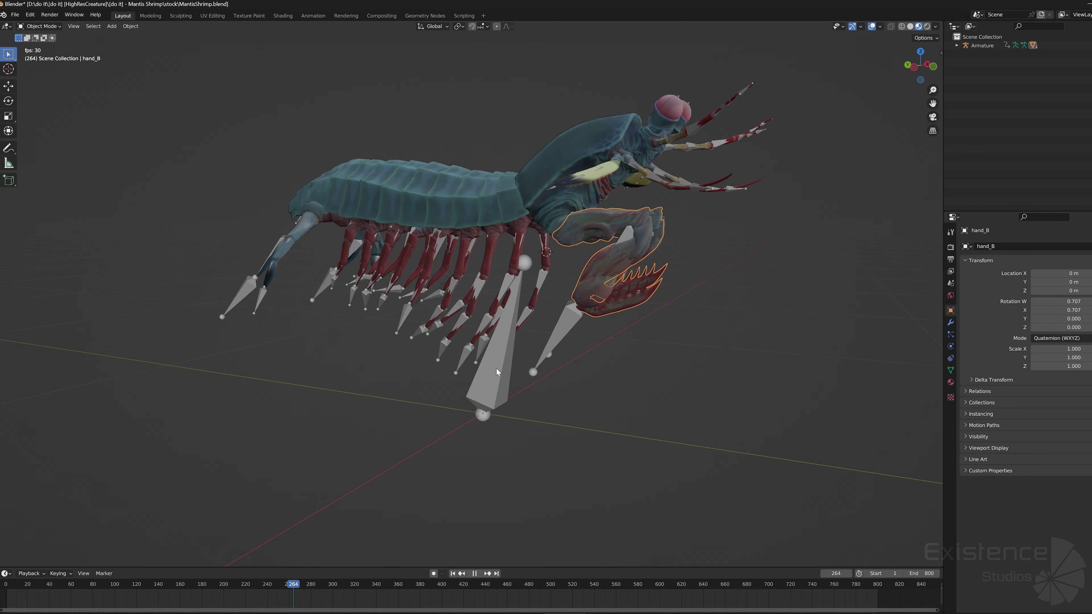
Hide the Armature and the smooth hand_A claws while the animation plays.
left_click(477, 381)
key("h")
left_click(595, 289)
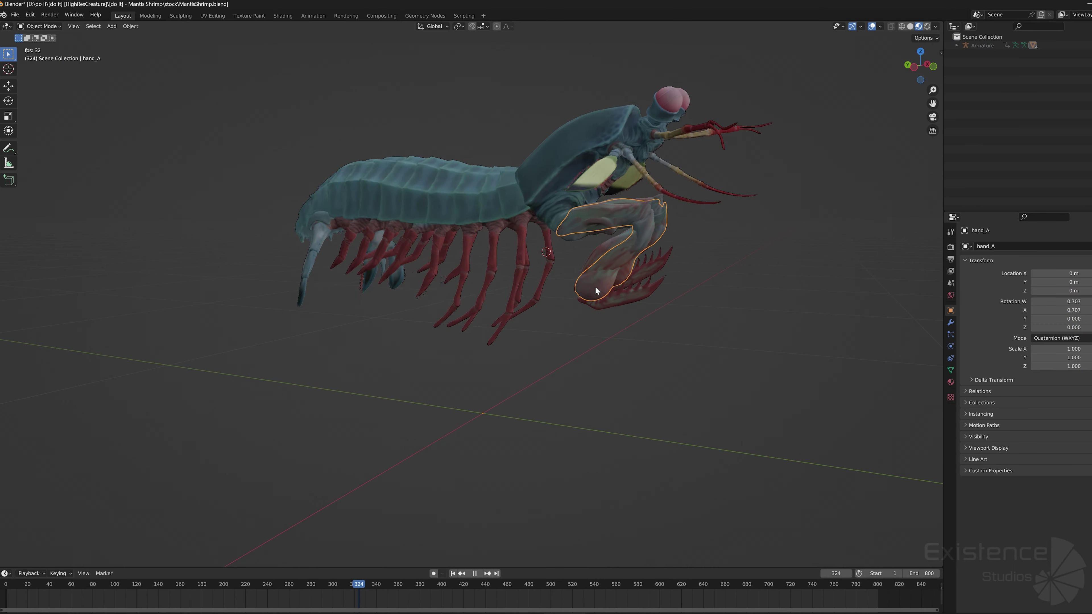
key("h")
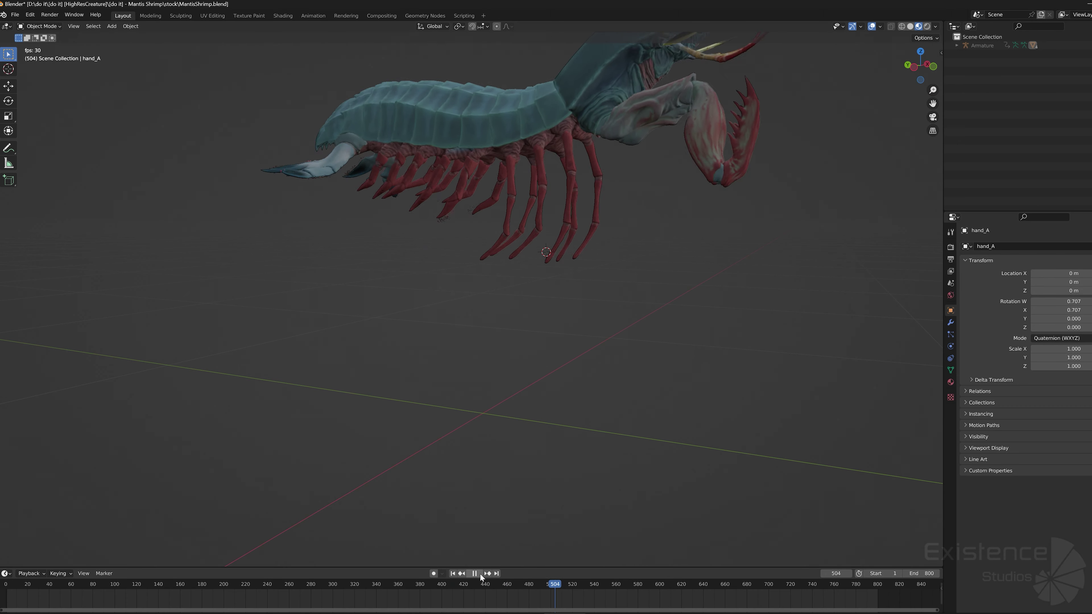
Stop the playback and scrub through the timeline to examine the animation with the spiked claws.
left_click_drag(555, 578, 520, 579)
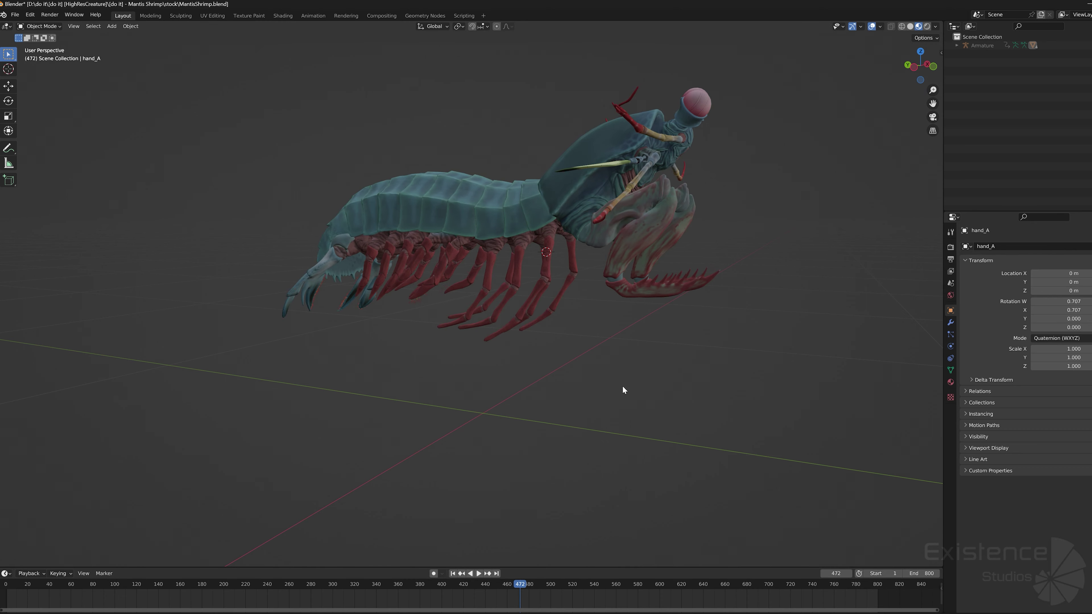
middle_click_drag(623, 386, 403, 420, "shift")
scroll(403, 420, "down", 3)
left_click_drag(506, 584, 529, 582)
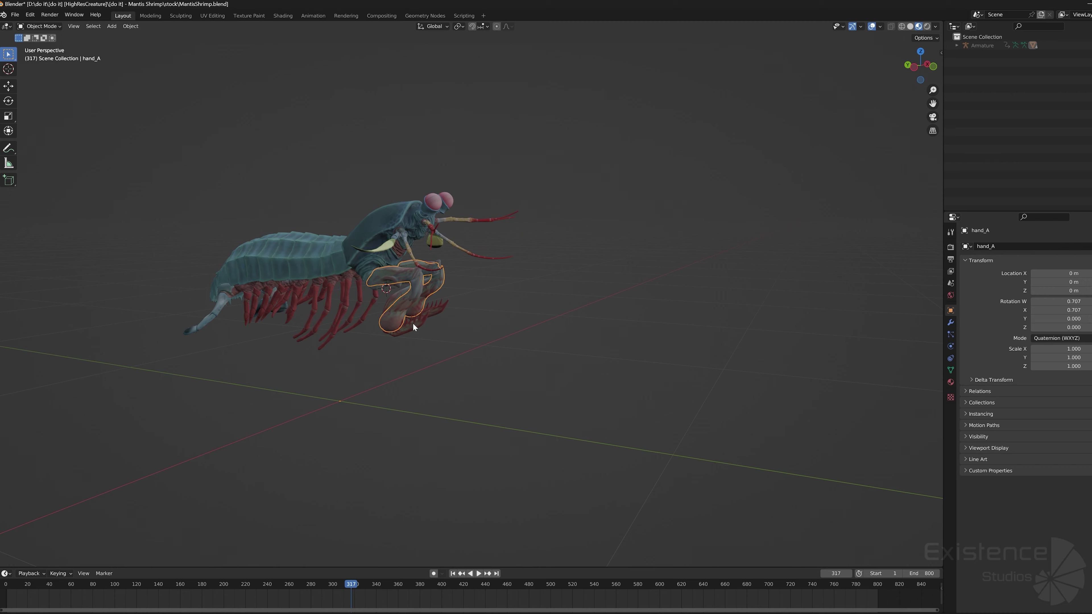
Hide the spiked hand_B claws and play the animation briefly from the start of the timeline.
left_click(414, 325)
key("h")
left_click_drag(350, 589, 5, 584)
key("space")
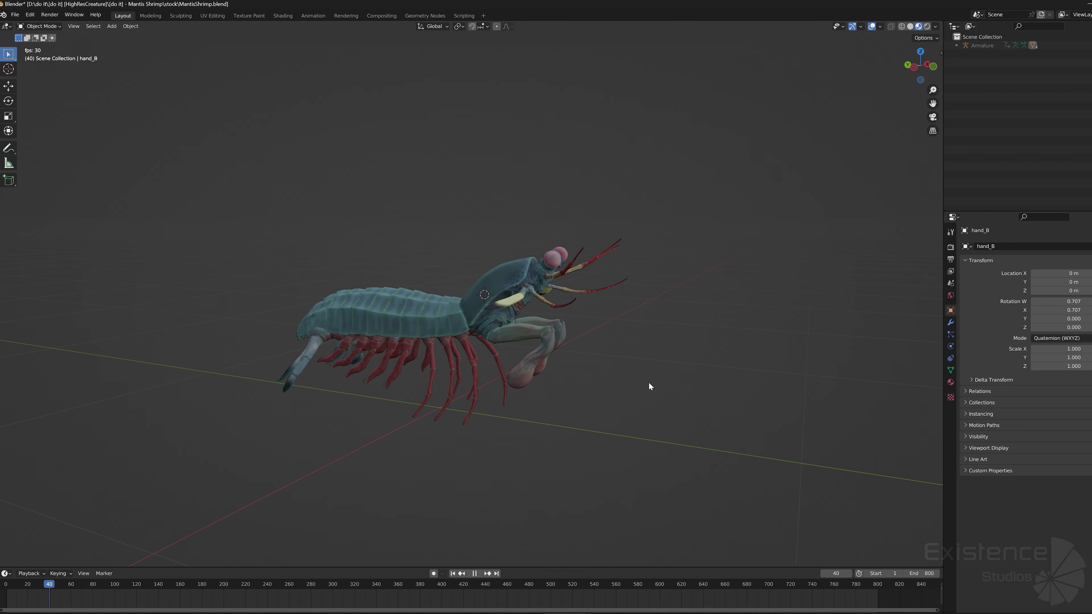
key("m")
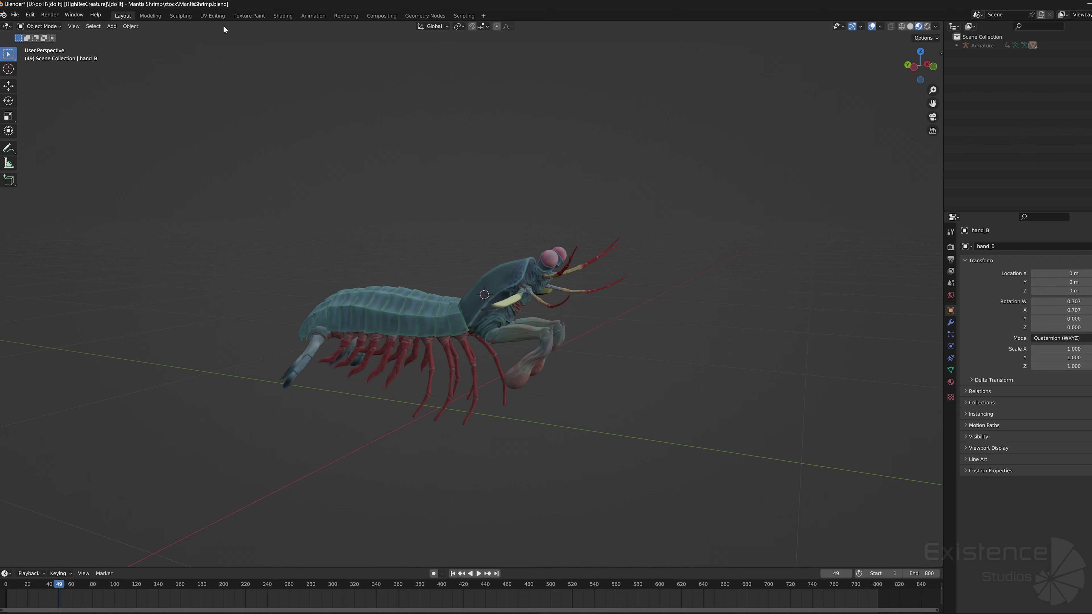
Open the Shading workspace and examine the material node graphs of the hand_B claws and the body.
left_click(180, 16)
left_click(150, 15)
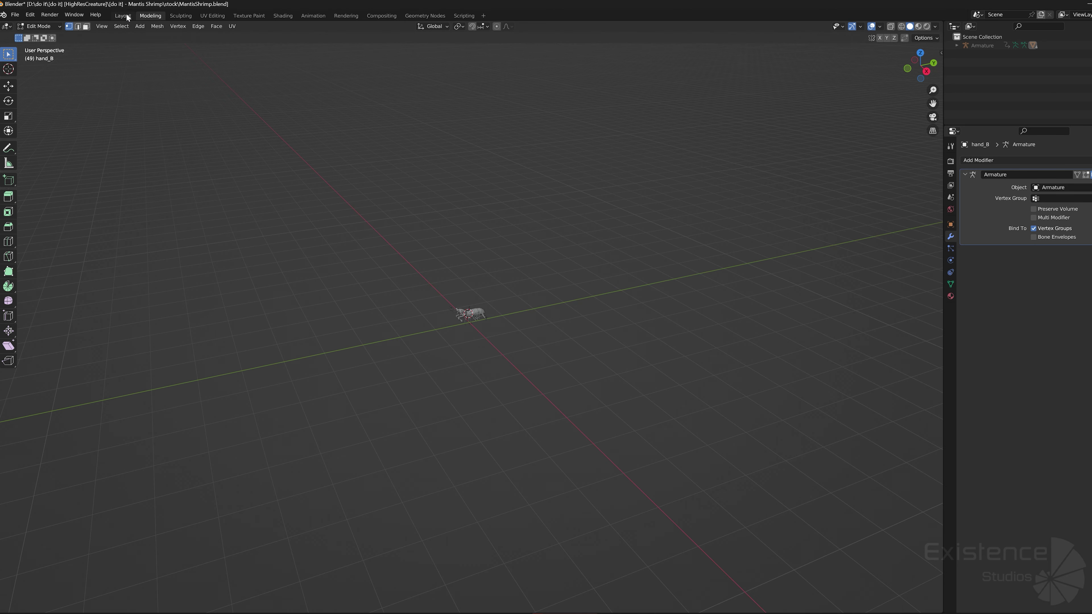
left_click(282, 15)
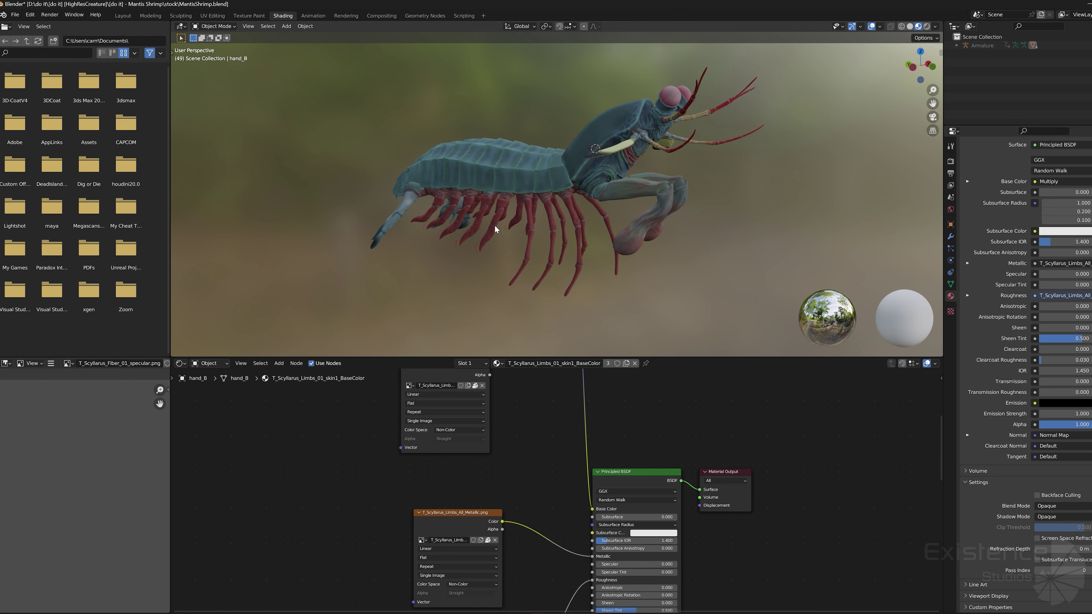
scroll(601, 457, "down", 5)
middle_click_drag(601, 456, 596, 423)
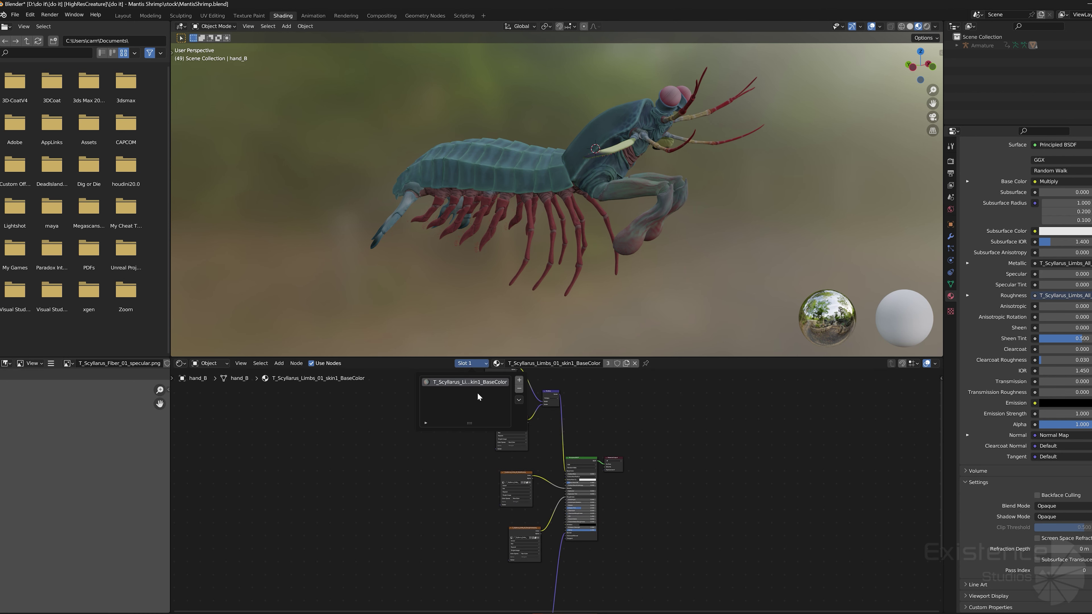
left_click(552, 162)
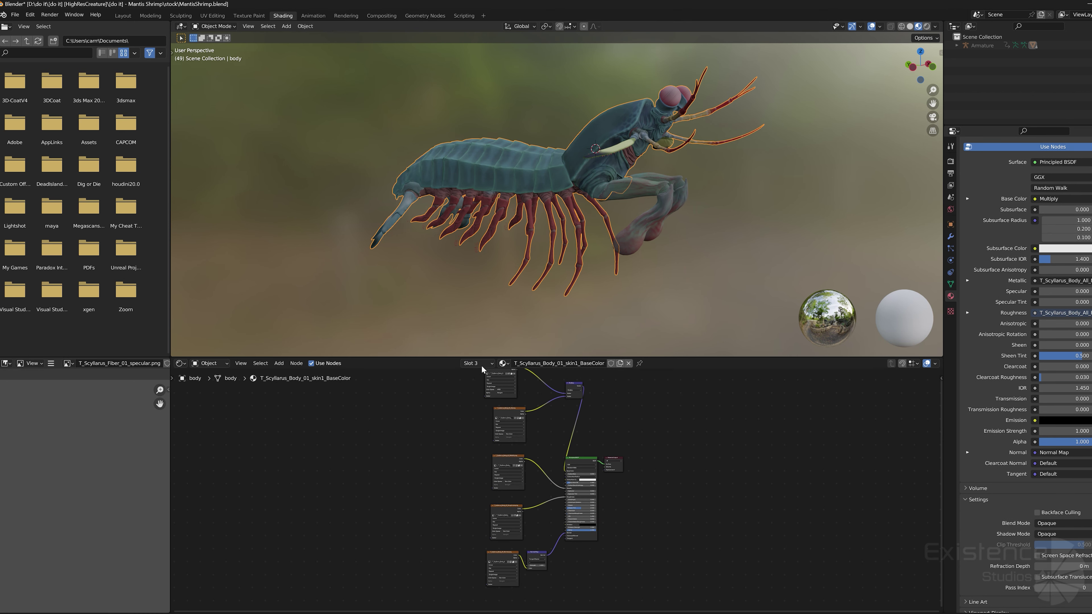